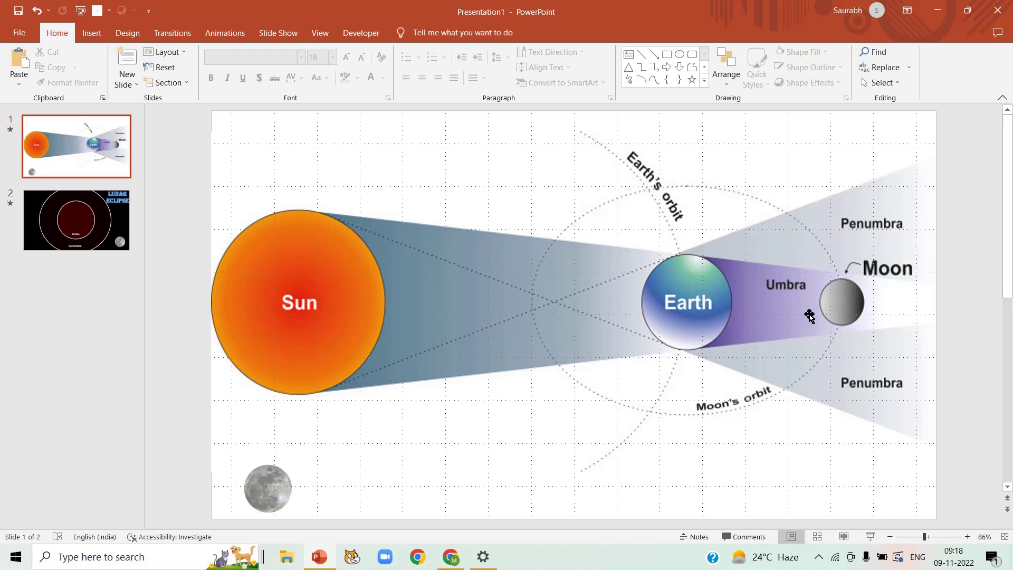
- Paste the two ellipse outlines onto the diagram and move the moon into the shadow area
{"action": "key", "text": "ctrl+v"}
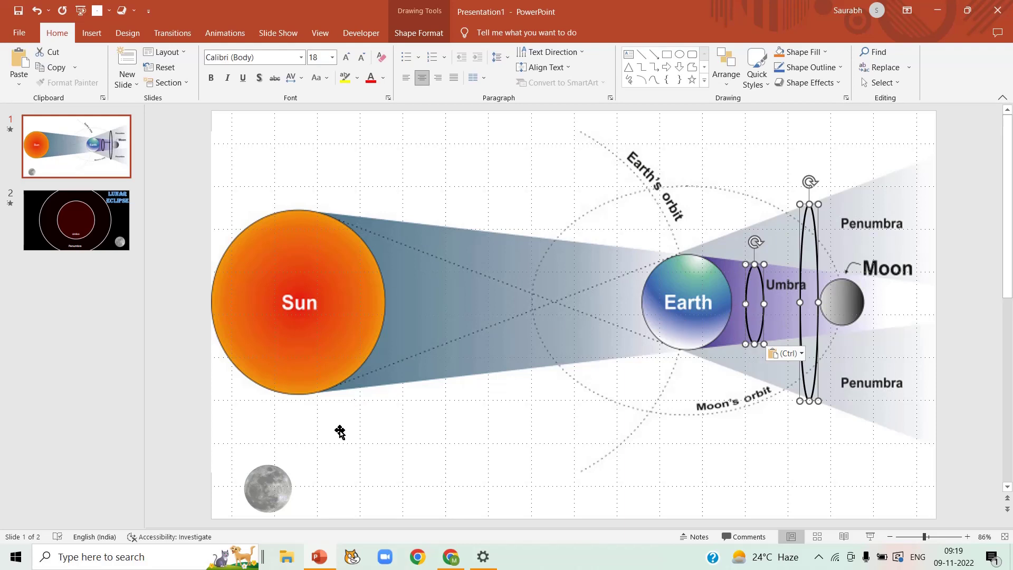
{"action": "left_click", "coordinate": [267, 487]}
{"action": "mouse_move", "coordinate": [267, 489]}
{"action": "left_mouse_down"}
{"action": "mouse_move", "coordinate": [478, 491]}
{"action": "mouse_move", "coordinate": [740, 414]}
{"action": "left_mouse_up"}
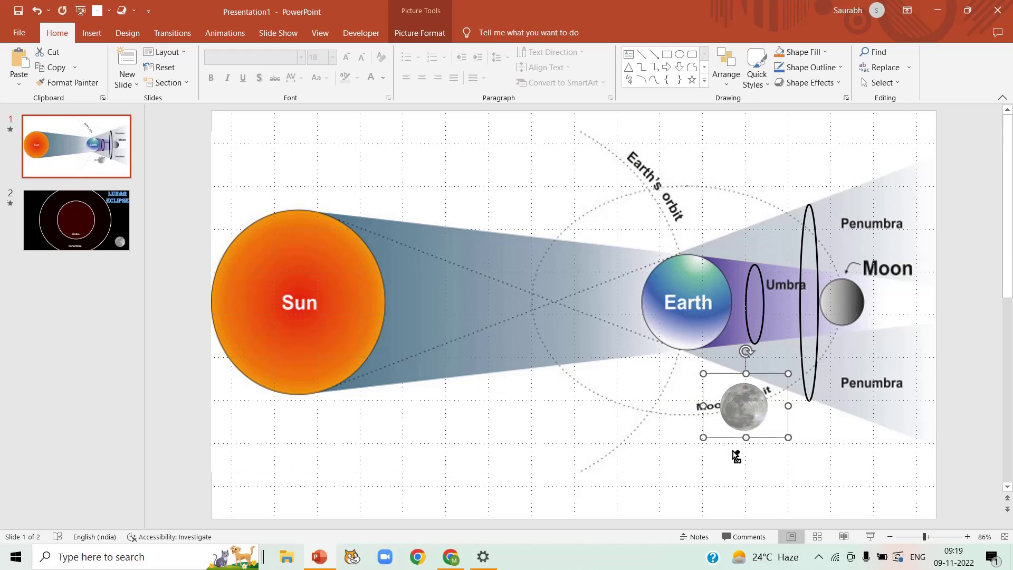
- Place moon copies up the arc beside the original and near the Moon label
{"action": "mouse_move", "coordinate": [759, 407]}
{"action": "left_mouse_down", "text": "ctrl"}
{"action": "mouse_move", "coordinate": [773, 412]}
{"action": "mouse_move", "coordinate": [808, 381]}
{"action": "left_mouse_up", "text": "ctrl"}
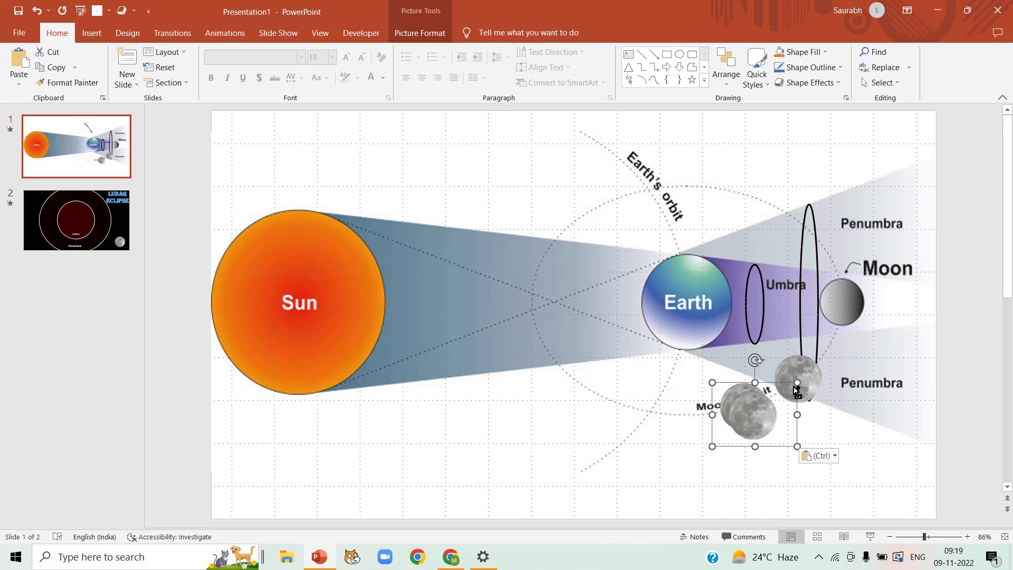
{"action": "left_click_drag", "start_coordinate": [794, 387], "coordinate": [838, 342], "text": "ctrl"}
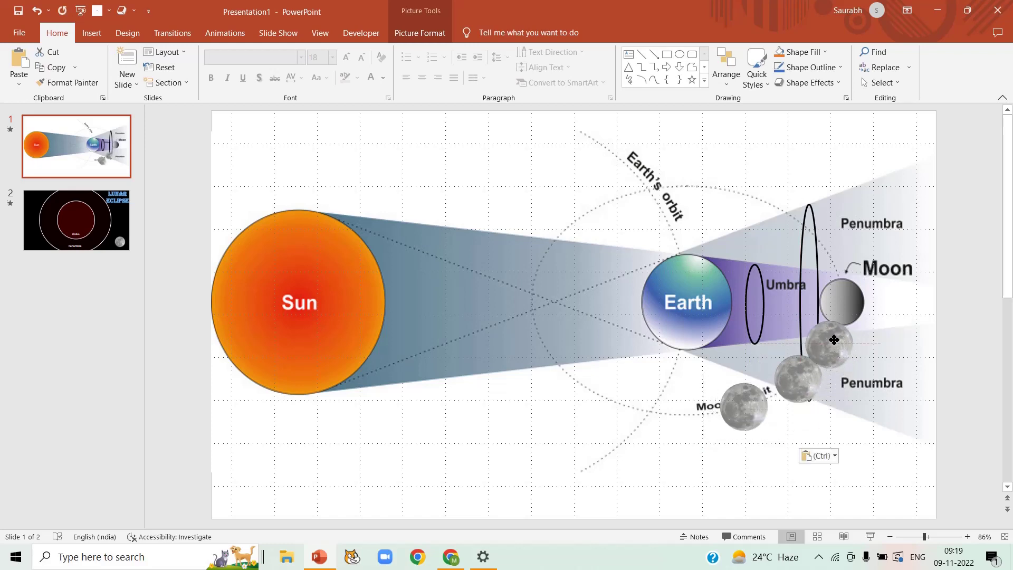
{"action": "key", "text": "ctrl+v"}
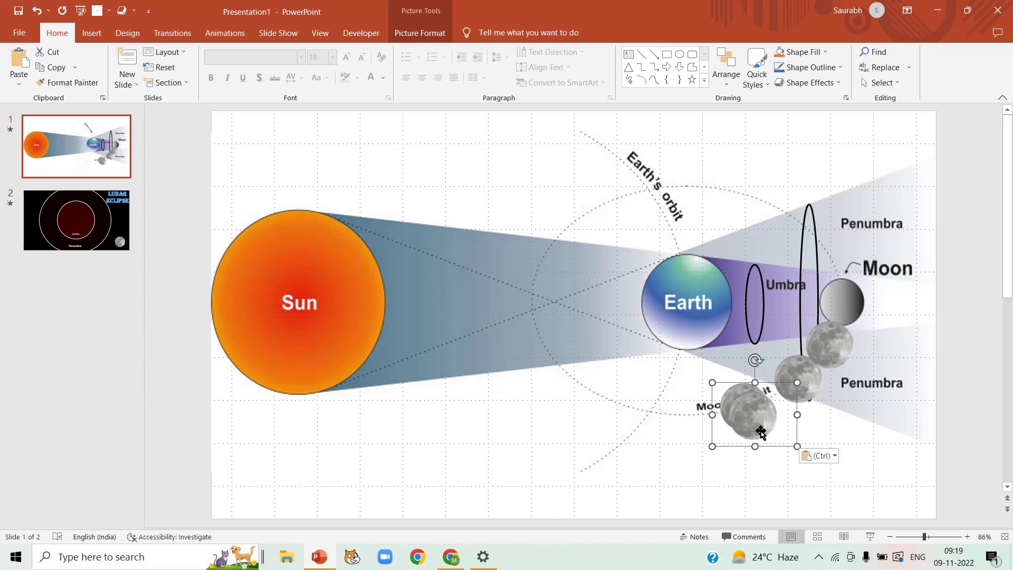
{"action": "left_click_drag", "start_coordinate": [757, 425], "coordinate": [838, 267]}
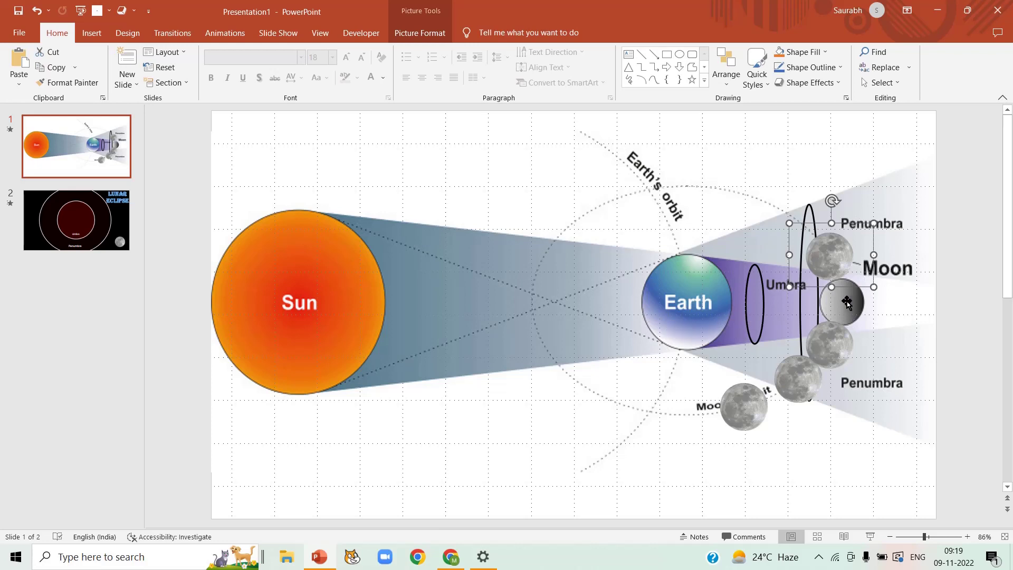
- Add two more moon copies at the top of the penumbra, then show blank slide 2
{"action": "key", "text": "ctrl+v"}
{"action": "left_click_drag", "start_coordinate": [769, 386], "coordinate": [814, 183]}
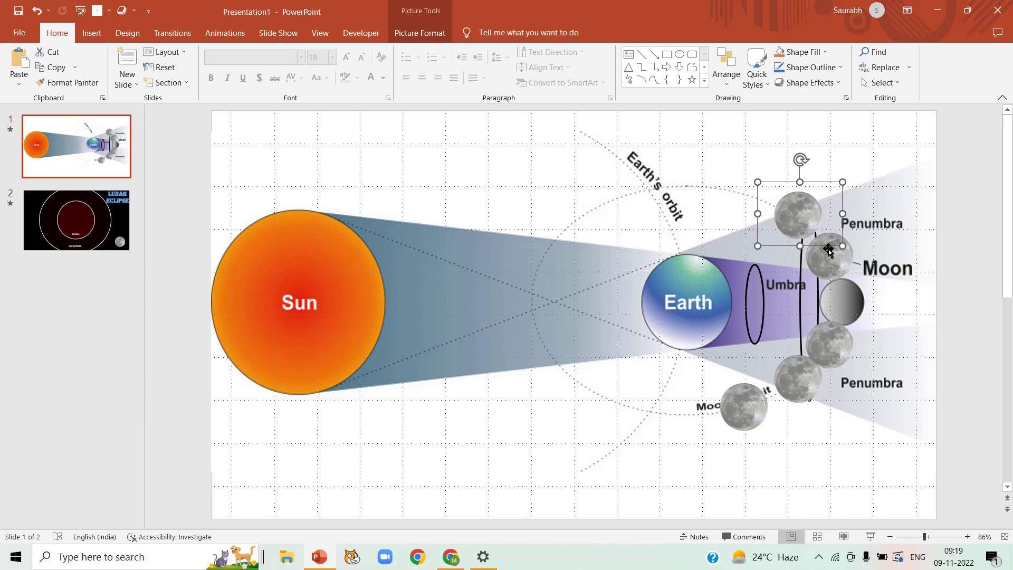
{"action": "key", "text": "ctrl+v"}
{"action": "mouse_move", "coordinate": [746, 420]}
{"action": "left_mouse_down"}
{"action": "mouse_move", "coordinate": [754, 207]}
{"action": "mouse_move", "coordinate": [740, 200]}
{"action": "left_mouse_up"}
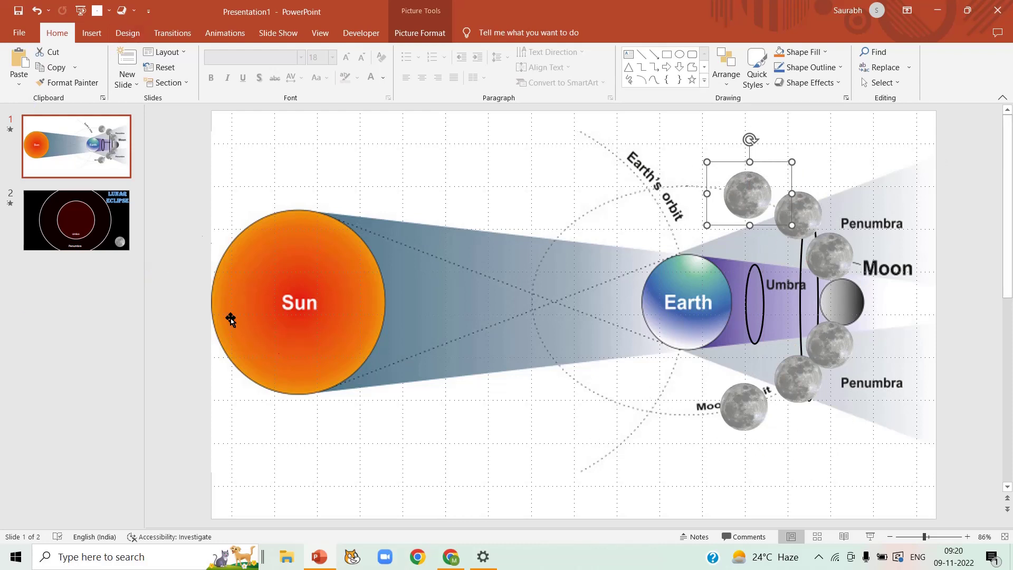
{"action": "left_click", "coordinate": [91, 236]}
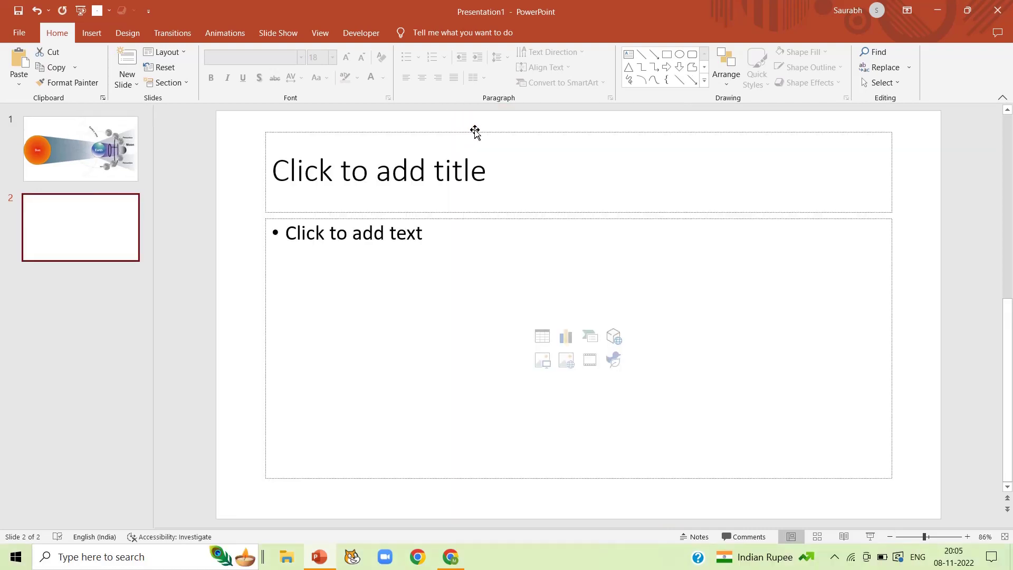
- Set slide 2's background to black
{"action": "left_click", "coordinate": [475, 132]}
{"action": "right_click", "coordinate": [432, 215]}
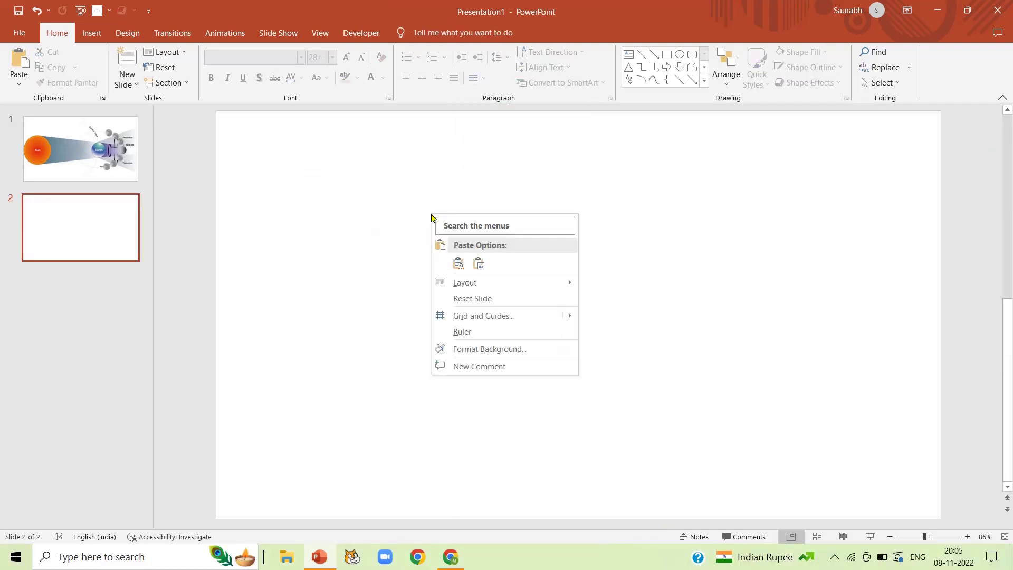
{"action": "left_click", "coordinate": [460, 349]}
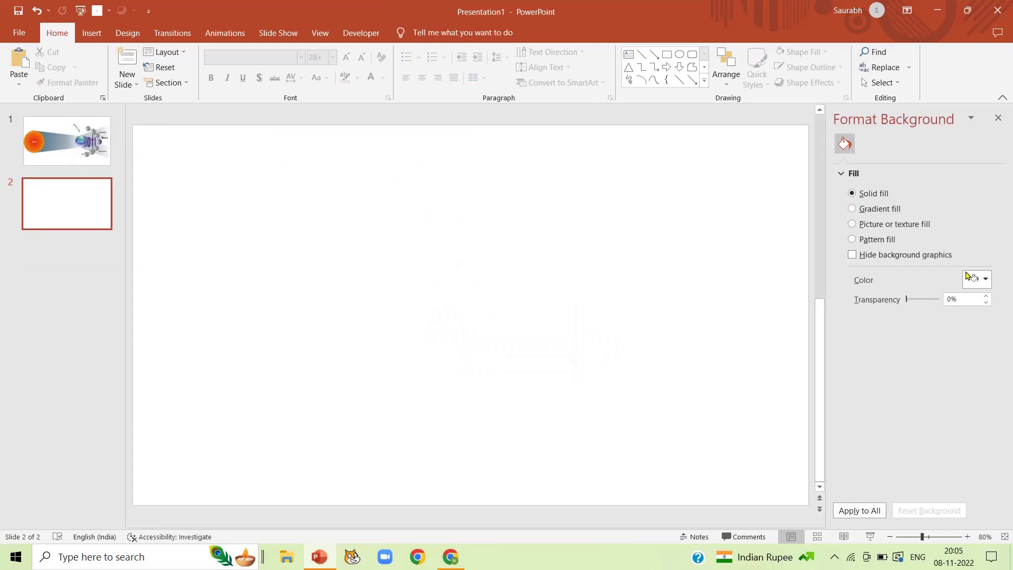
{"action": "left_click", "coordinate": [977, 279]}
{"action": "left_click", "coordinate": [927, 323]}
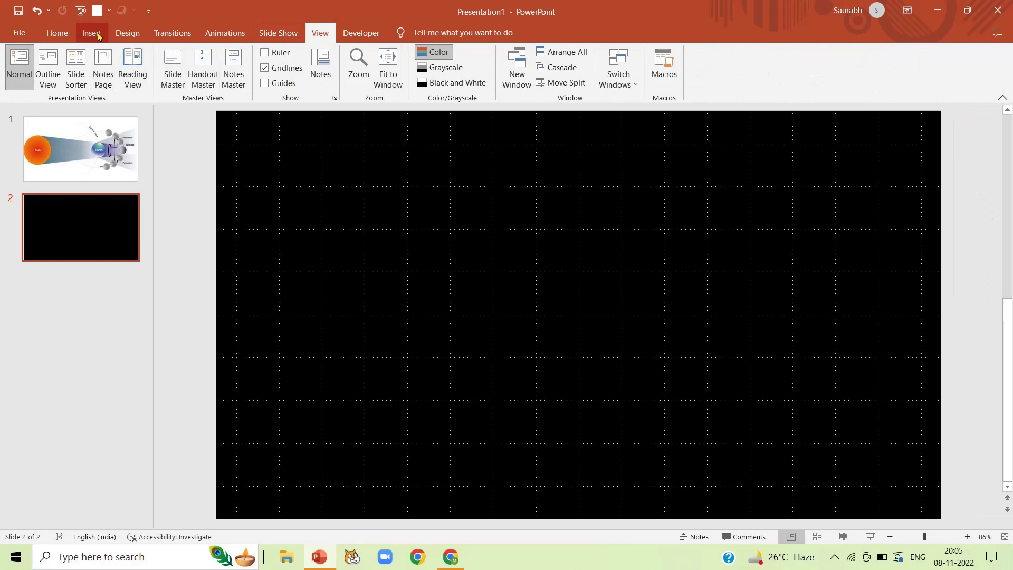
- Draw a large oval circle across the slide and nudge it up and left
{"action": "left_click", "coordinate": [92, 33]}
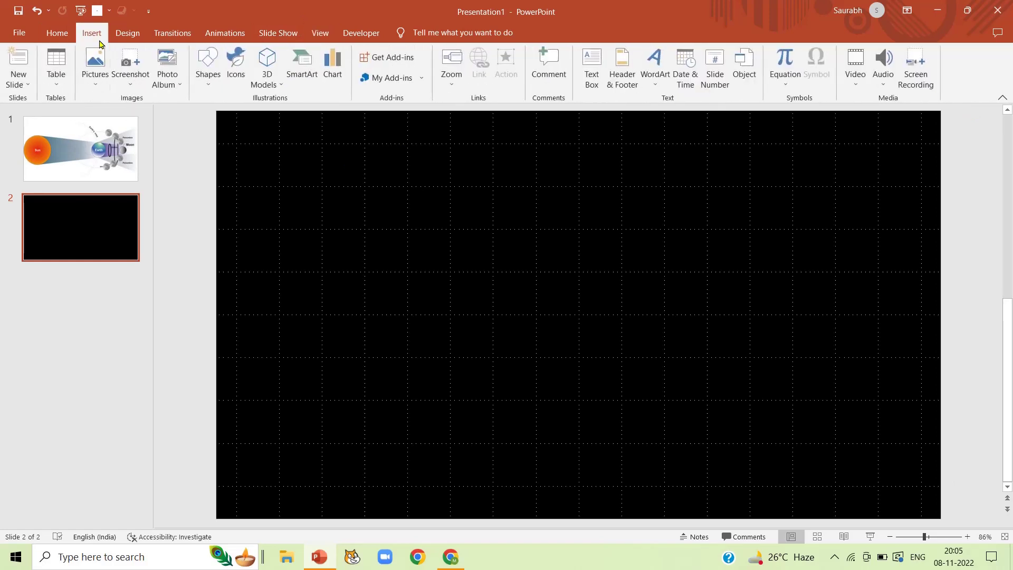
{"action": "left_click", "coordinate": [208, 71]}
{"action": "left_click", "coordinate": [251, 115]}
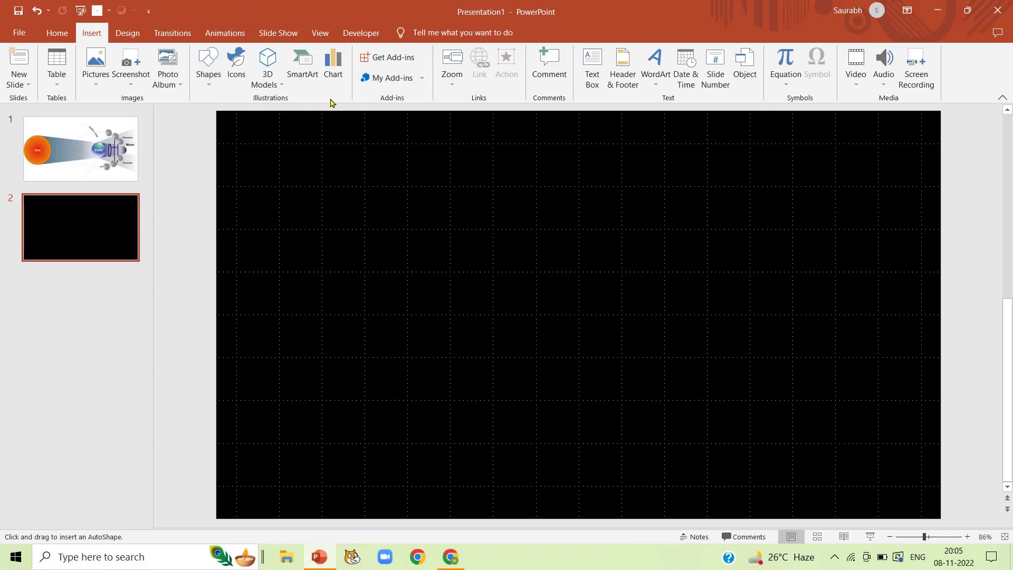
{"action": "left_click_drag", "start_coordinate": [338, 111], "coordinate": [839, 567]}
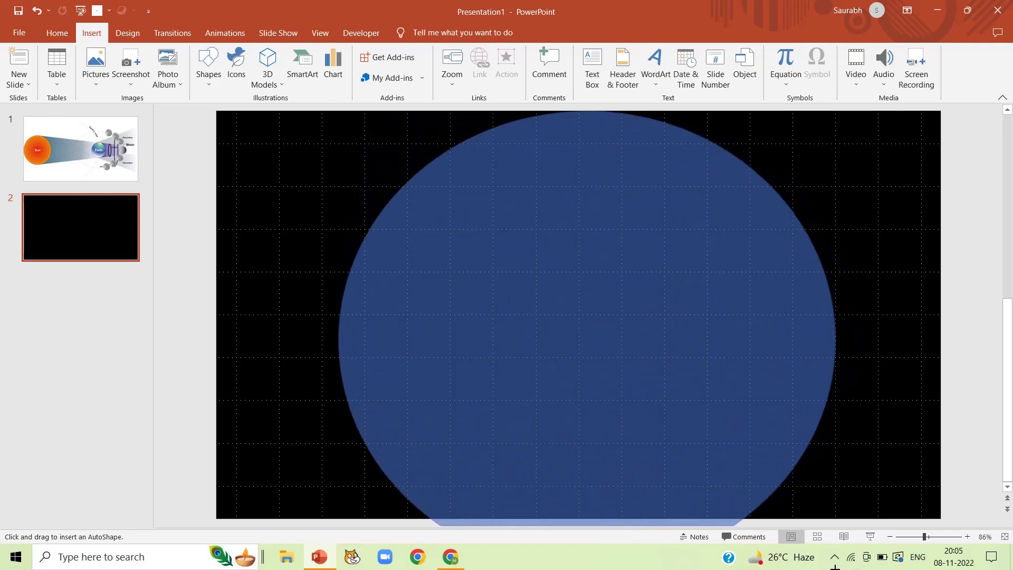
{"action": "left_click_drag", "start_coordinate": [838, 567], "coordinate": [831, 565]}
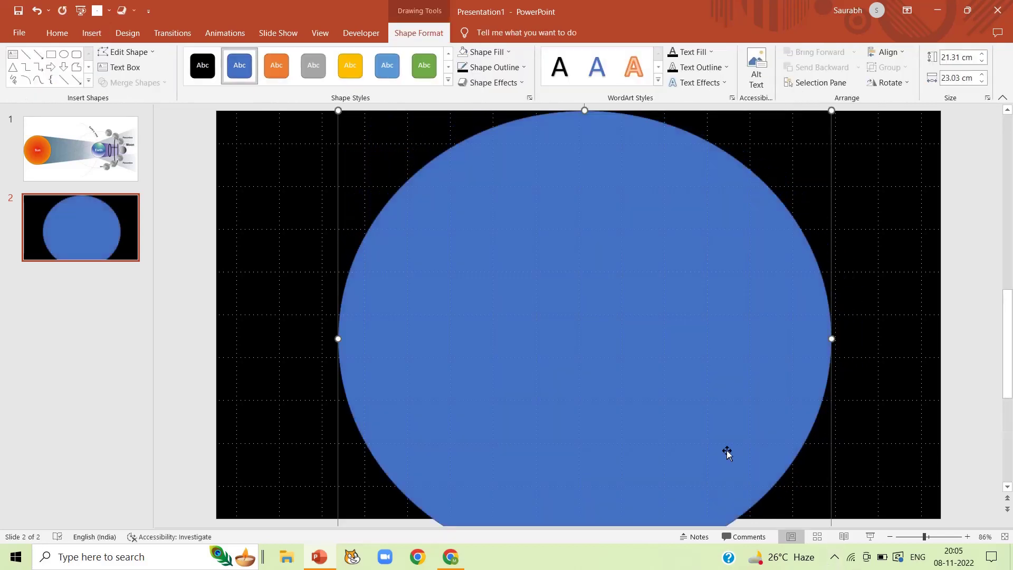
{"action": "left_click_drag", "start_coordinate": [725, 449], "coordinate": [709, 420]}
- Give the circle a white, thicker outline with no fill
{"action": "left_click", "coordinate": [521, 67]}
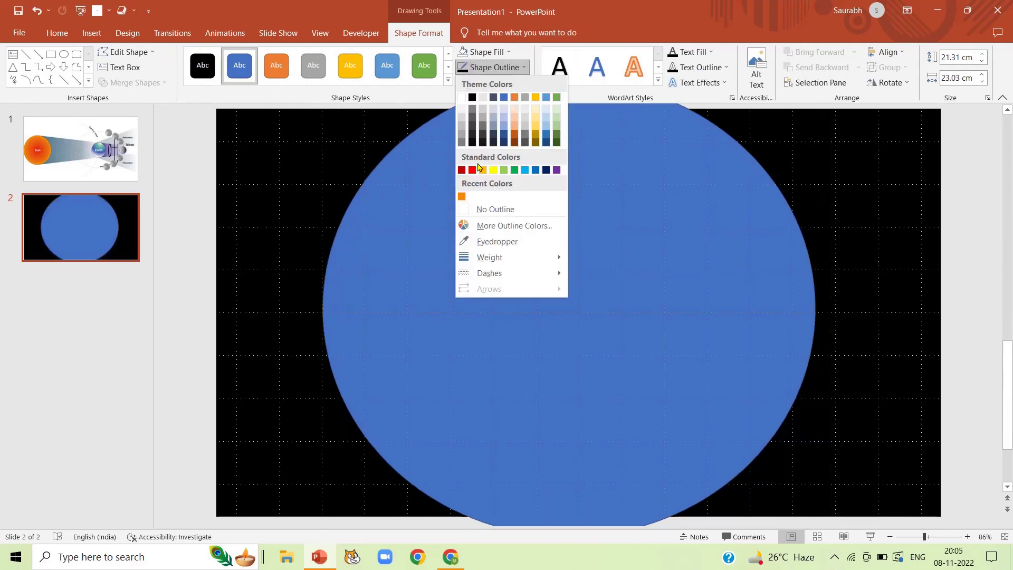
{"action": "left_click", "coordinate": [463, 100]}
{"action": "left_click", "coordinate": [484, 52]}
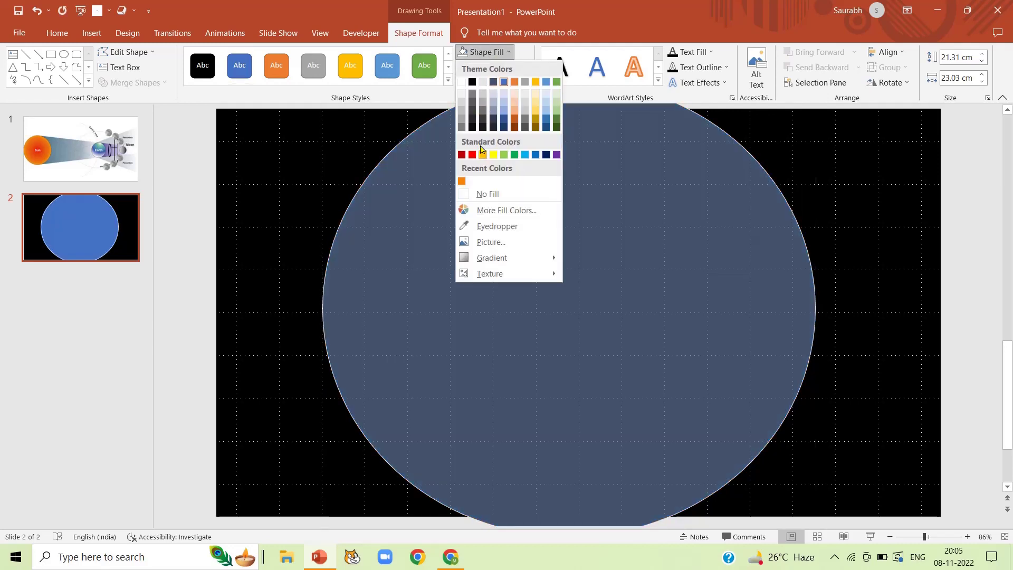
{"action": "left_click", "coordinate": [488, 194]}
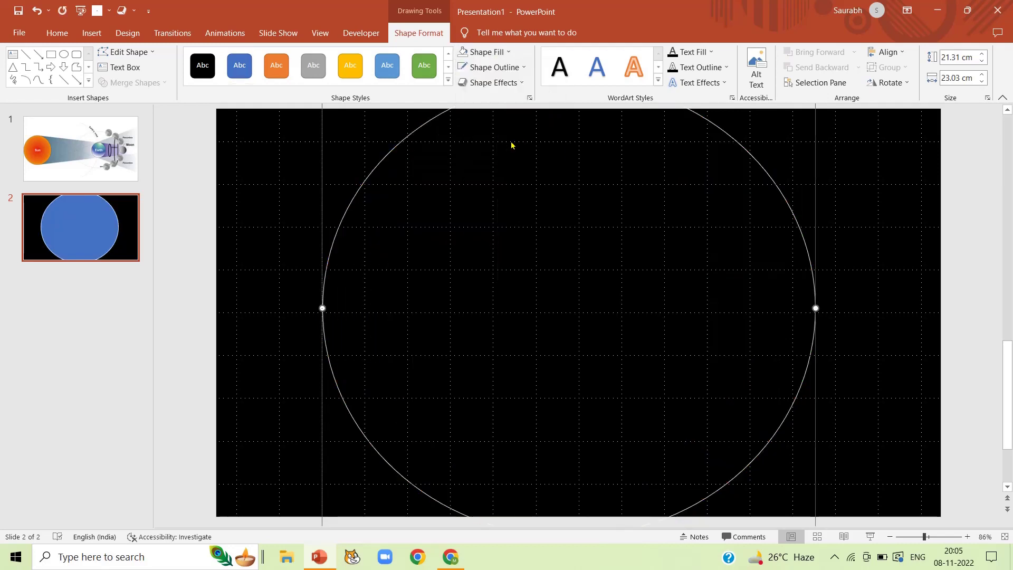
{"action": "left_click", "coordinate": [501, 67]}
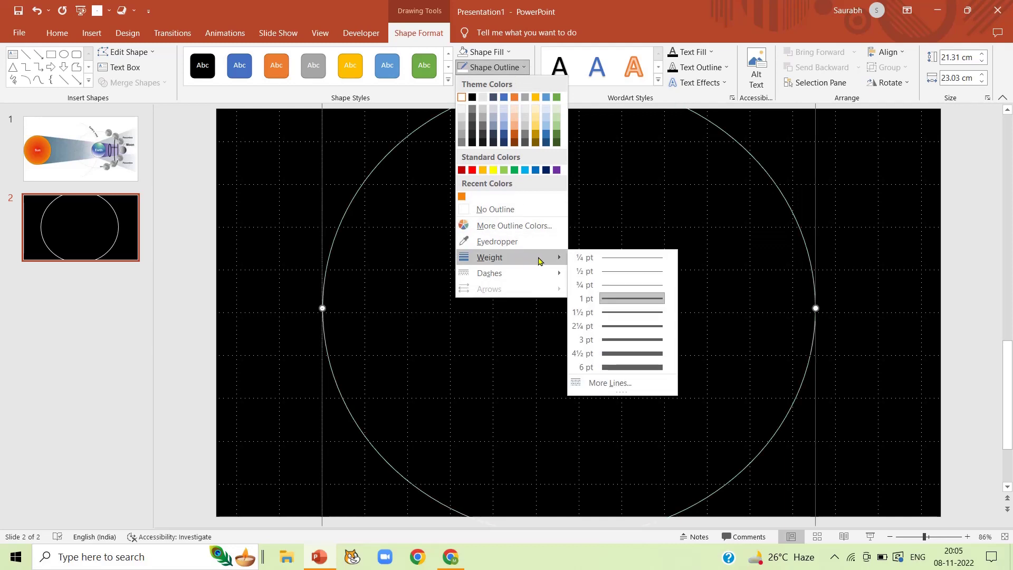
{"action": "mouse_move", "coordinate": [489, 258]}
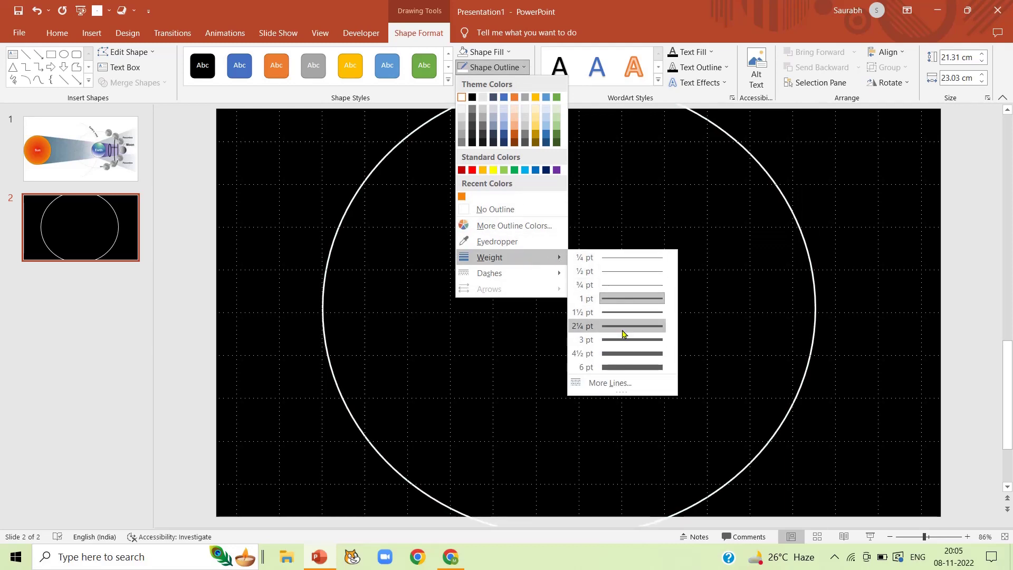
{"action": "left_click", "coordinate": [622, 341]}
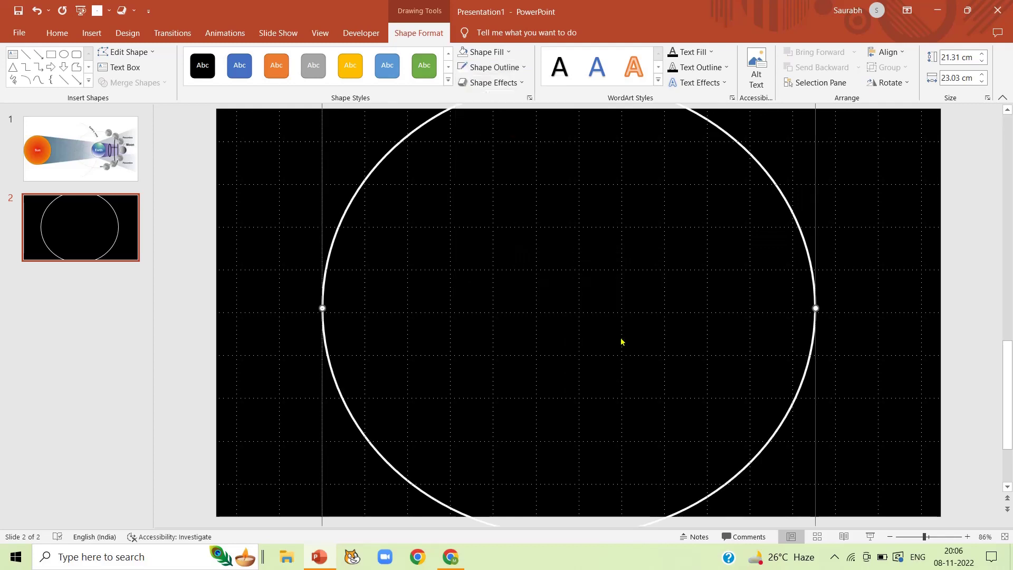
{"action": "key", "text": "ctrl+z"}
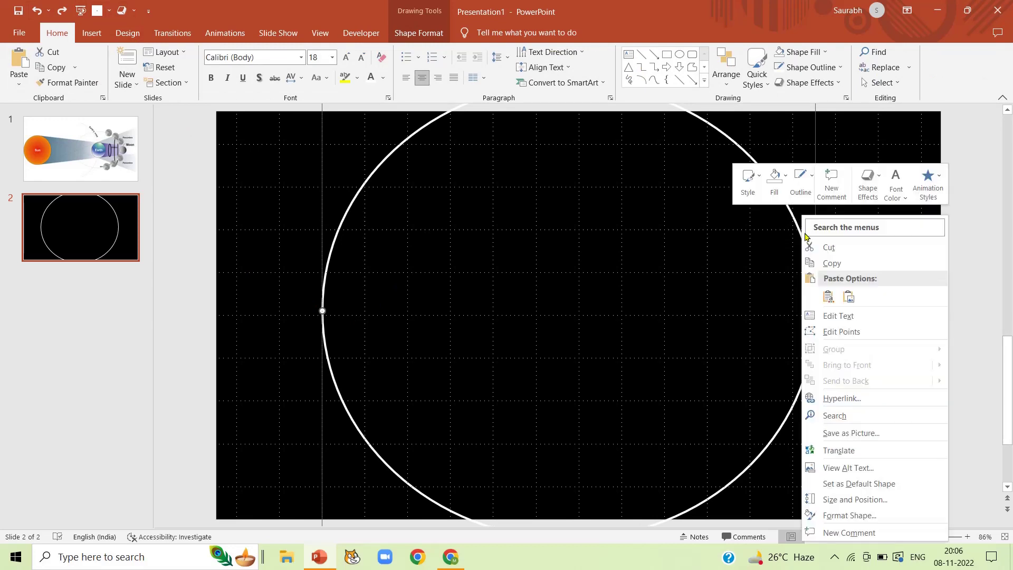
- Fill the large circle solid red at about 94% transparency for a faint tint
{"action": "left_click", "coordinate": [873, 516]}
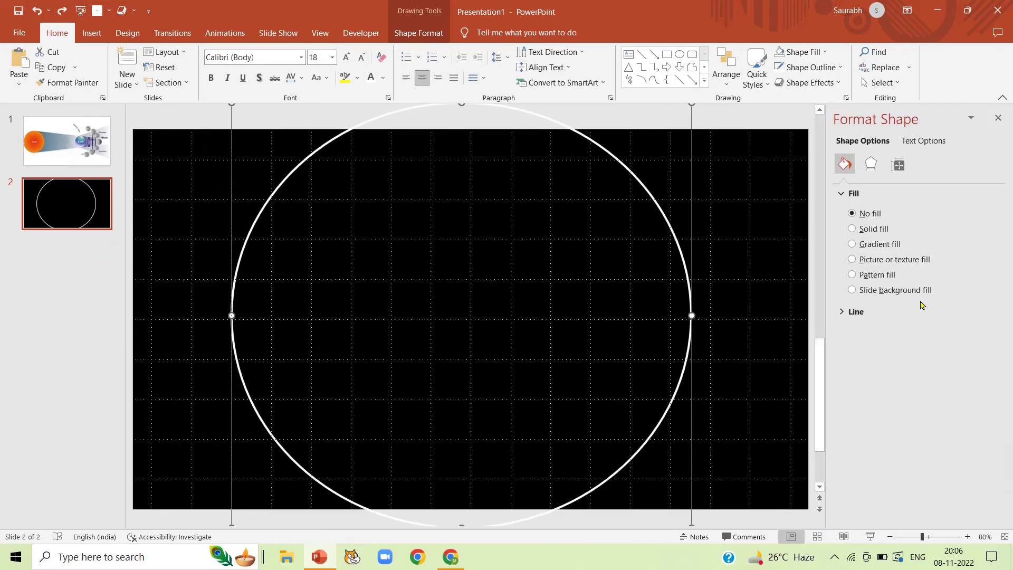
{"action": "left_click", "coordinate": [886, 229]}
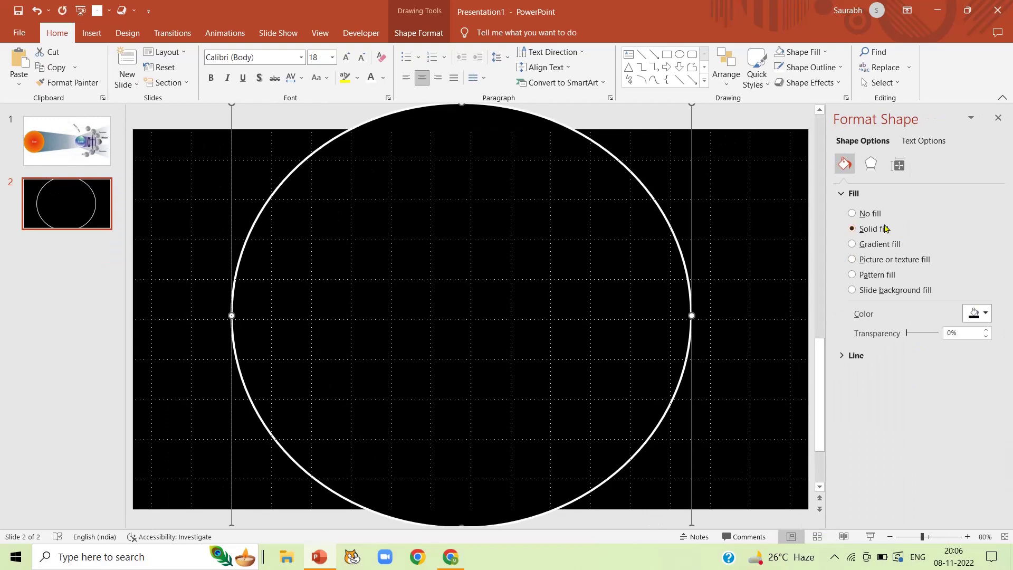
{"action": "left_click", "coordinate": [975, 313]}
{"action": "left_click", "coordinate": [921, 417]}
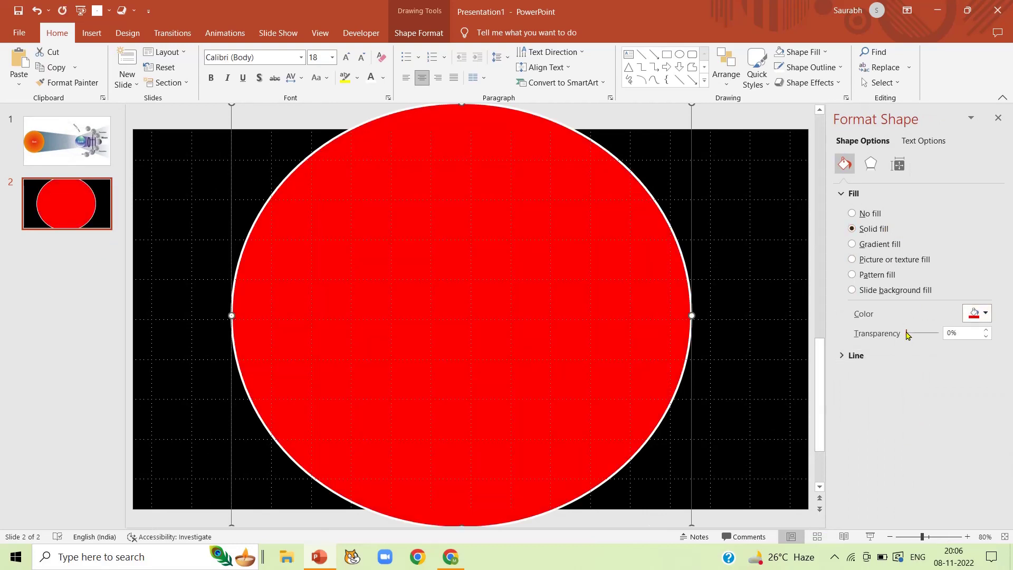
{"action": "left_click_drag", "start_coordinate": [909, 335], "coordinate": [936, 341]}
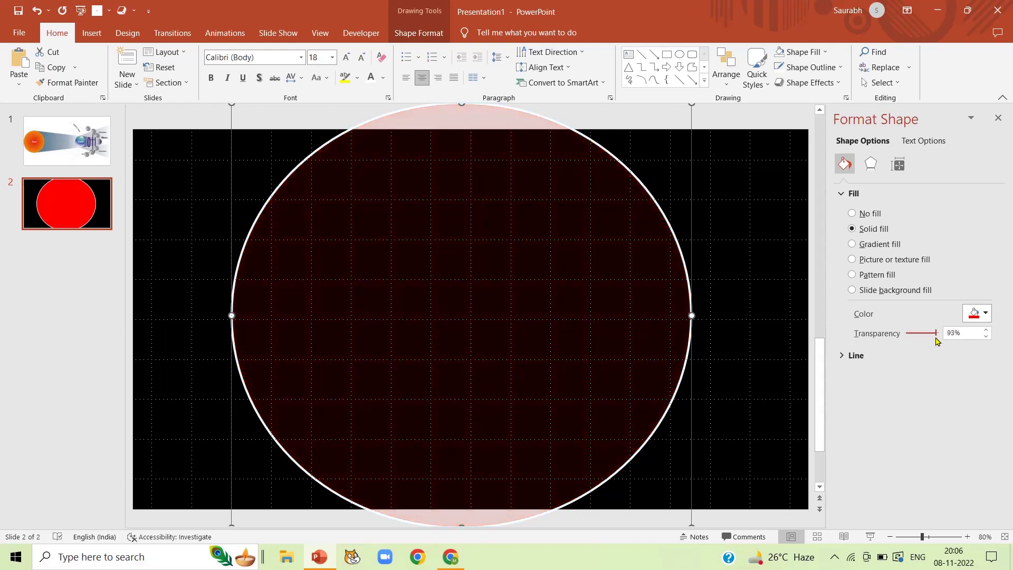
{"action": "left_click_drag", "start_coordinate": [936, 341], "coordinate": [937, 343]}
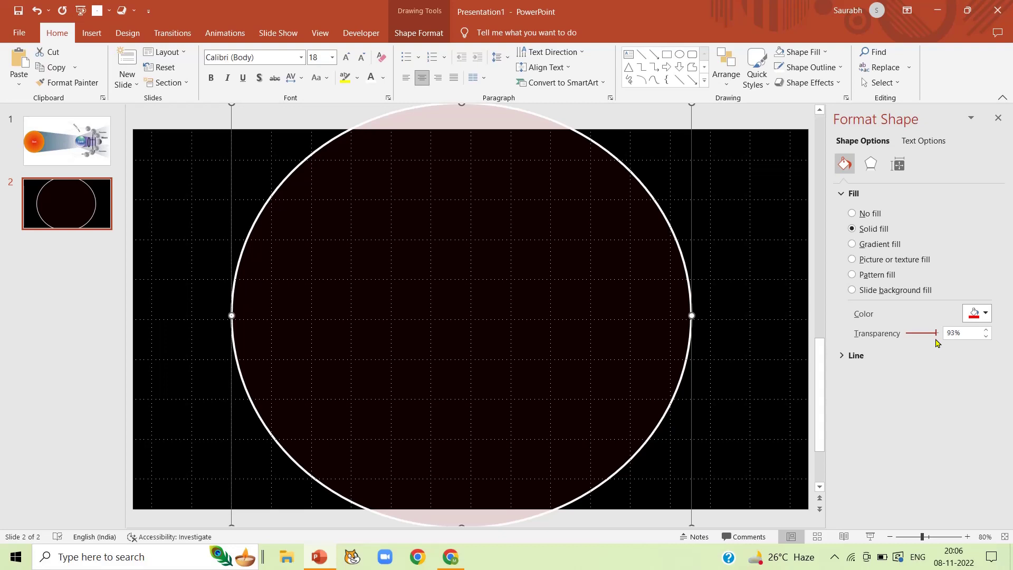
{"action": "left_click_drag", "start_coordinate": [936, 339], "coordinate": [939, 339]}
{"action": "left_click", "coordinate": [985, 336]}
- Draw a smaller oval circle centred inside the large one
{"action": "left_click", "coordinate": [92, 34]}
{"action": "left_click", "coordinate": [210, 82]}
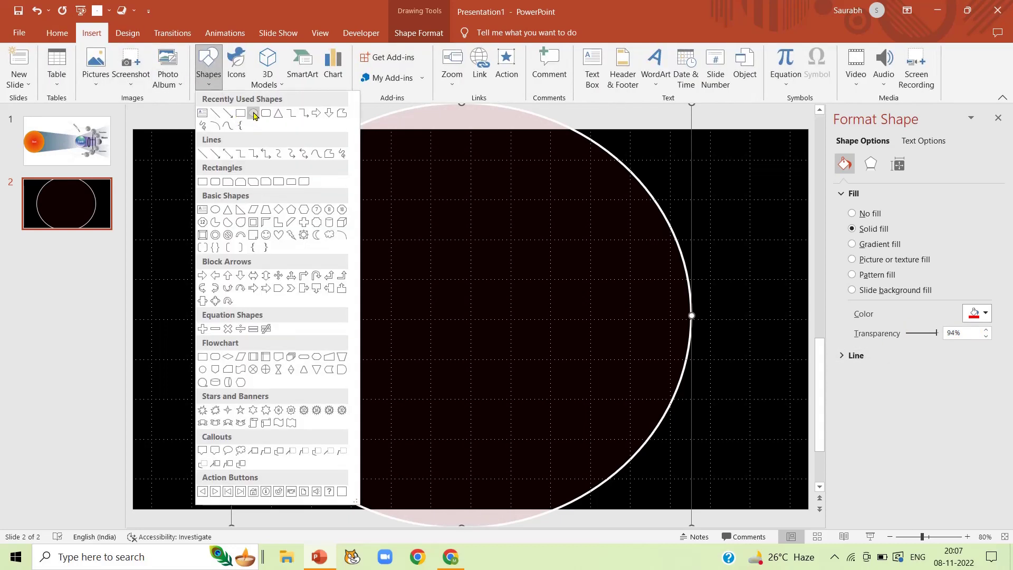
{"action": "left_click", "coordinate": [251, 112]}
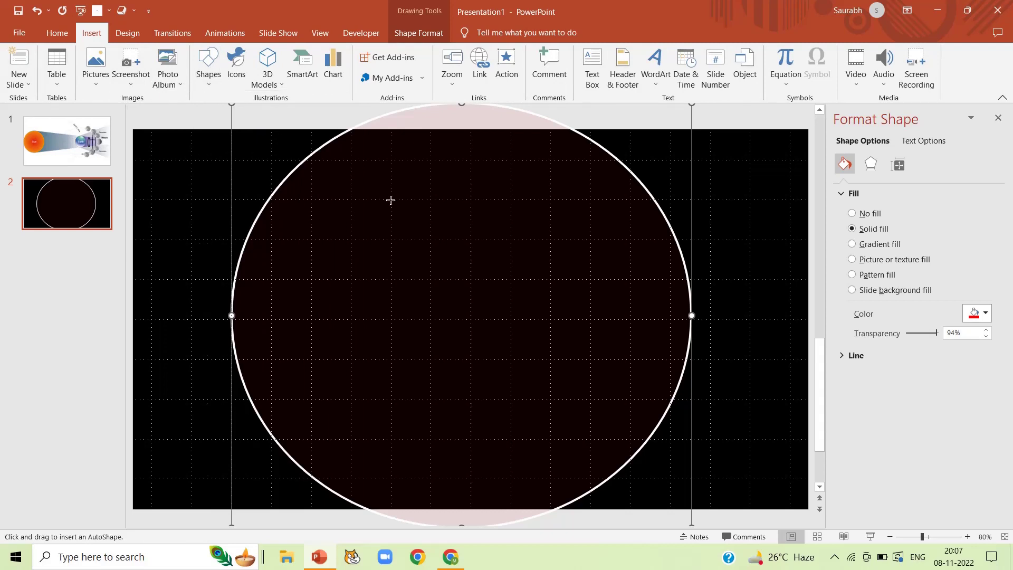
{"action": "mouse_move", "coordinate": [391, 200]}
{"action": "left_mouse_down"}
{"action": "mouse_move", "coordinate": [597, 430]}
{"action": "mouse_move", "coordinate": [636, 451]}
{"action": "left_mouse_up"}
{"action": "mouse_move", "coordinate": [565, 393]}
{"action": "left_mouse_down"}
{"action": "mouse_move", "coordinate": [513, 383]}
{"action": "mouse_move", "coordinate": [502, 348]}
{"action": "left_mouse_up"}
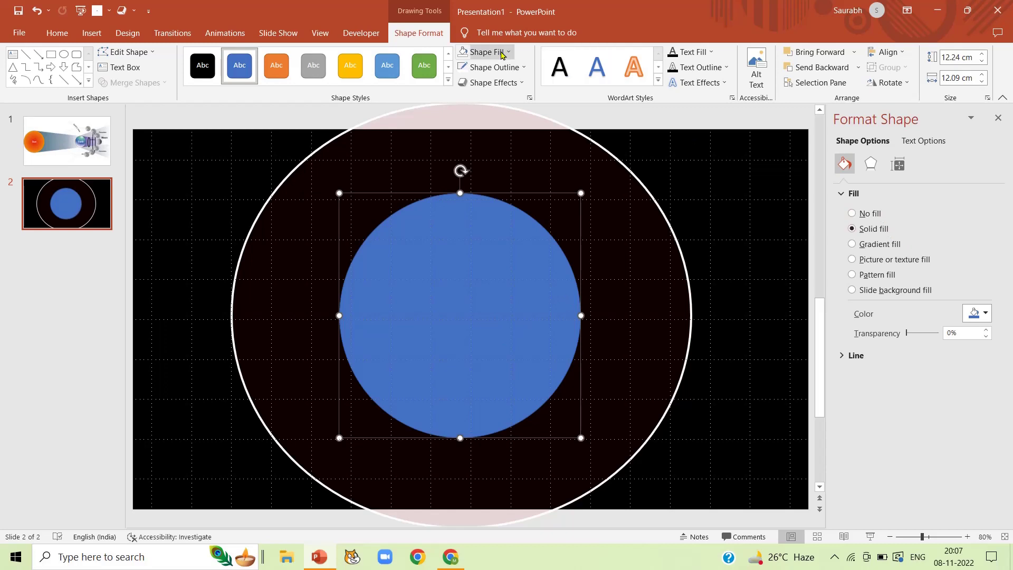
- Give the inner circle no fill and a white 2¼ pt outline
{"action": "left_click", "coordinate": [865, 217]}
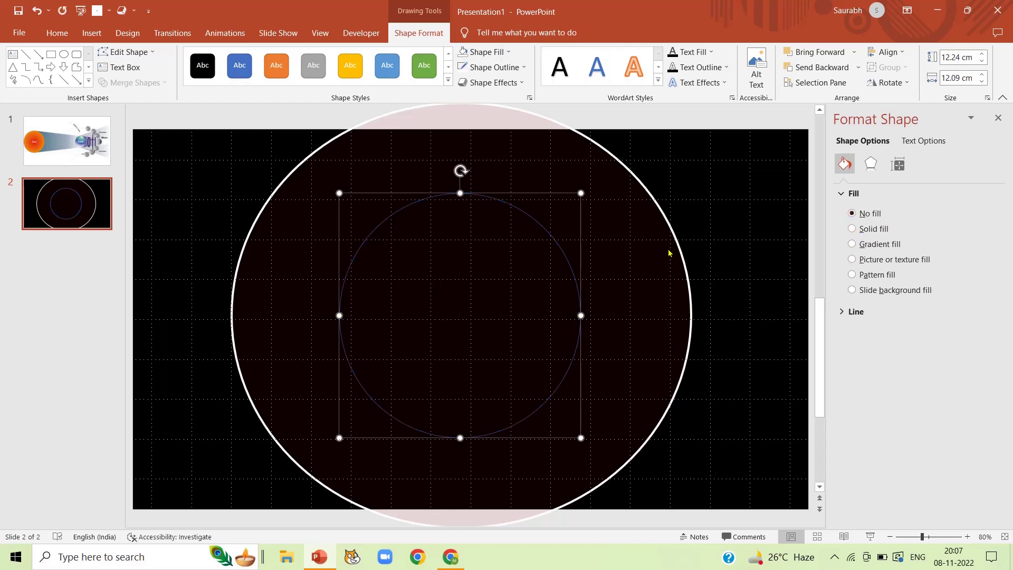
{"action": "left_click", "coordinate": [493, 67]}
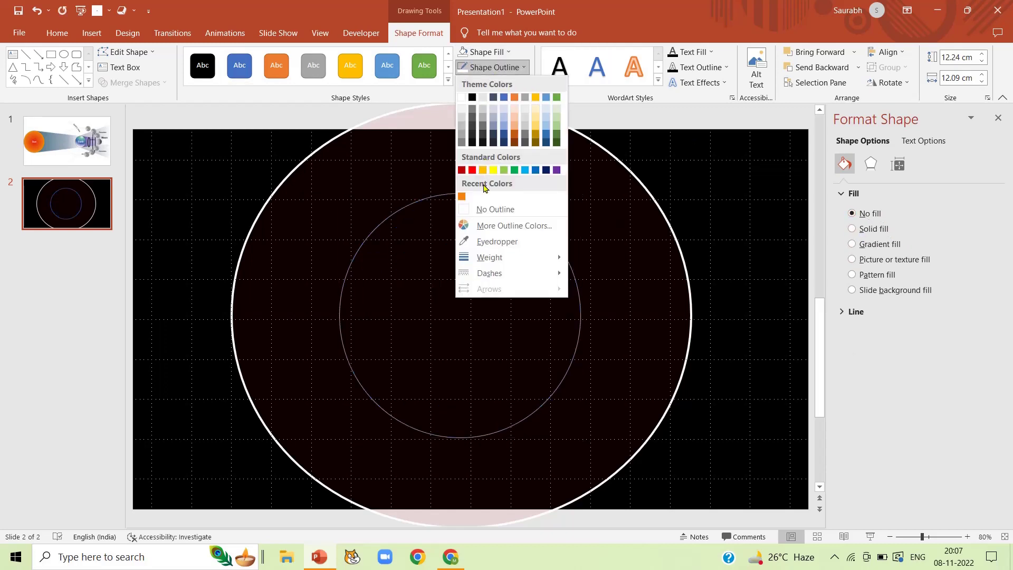
{"action": "left_click", "coordinate": [461, 97]}
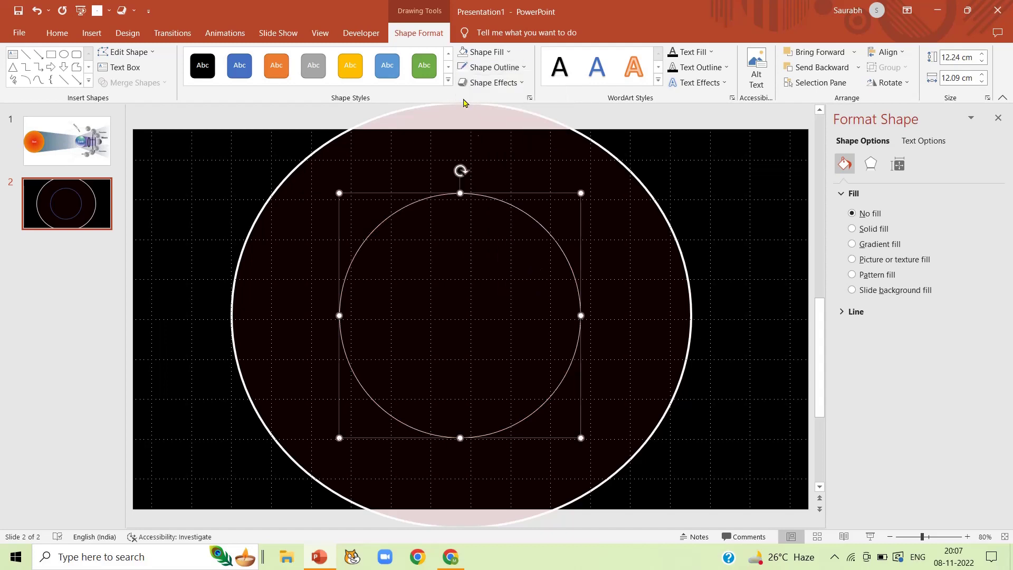
{"action": "left_click", "coordinate": [491, 72]}
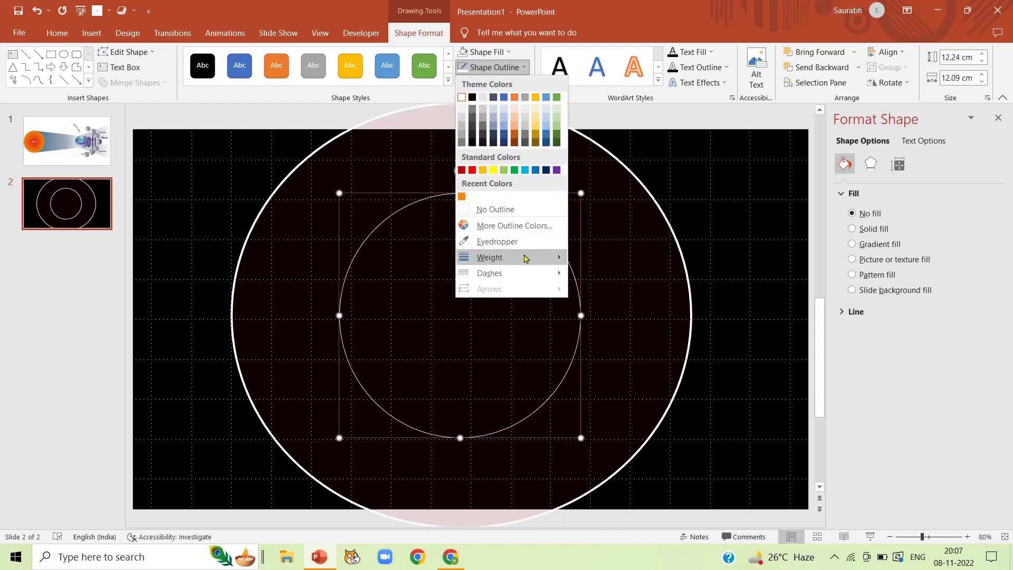
{"action": "mouse_move", "coordinate": [489, 257]}
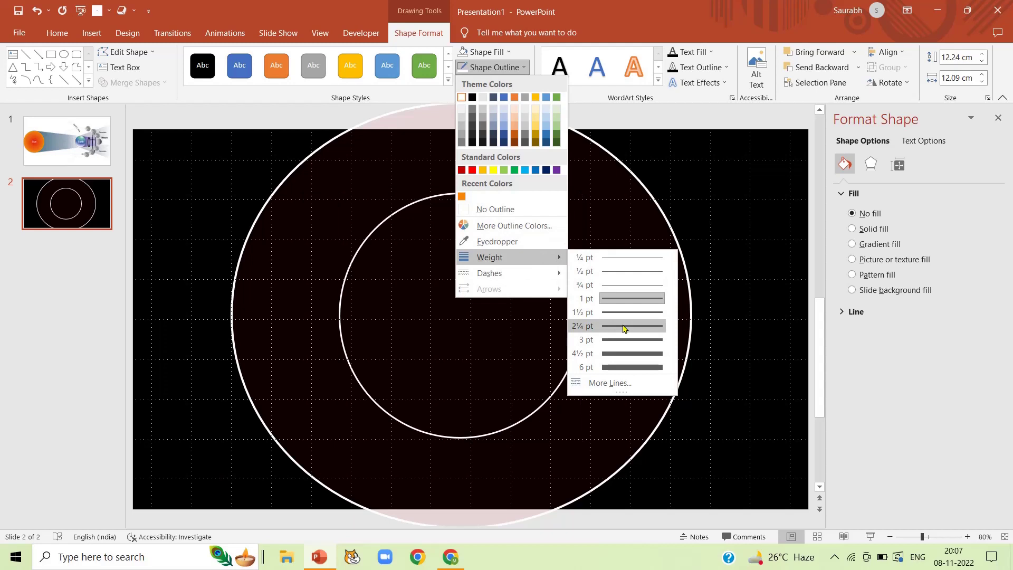
{"action": "left_click", "coordinate": [622, 326]}
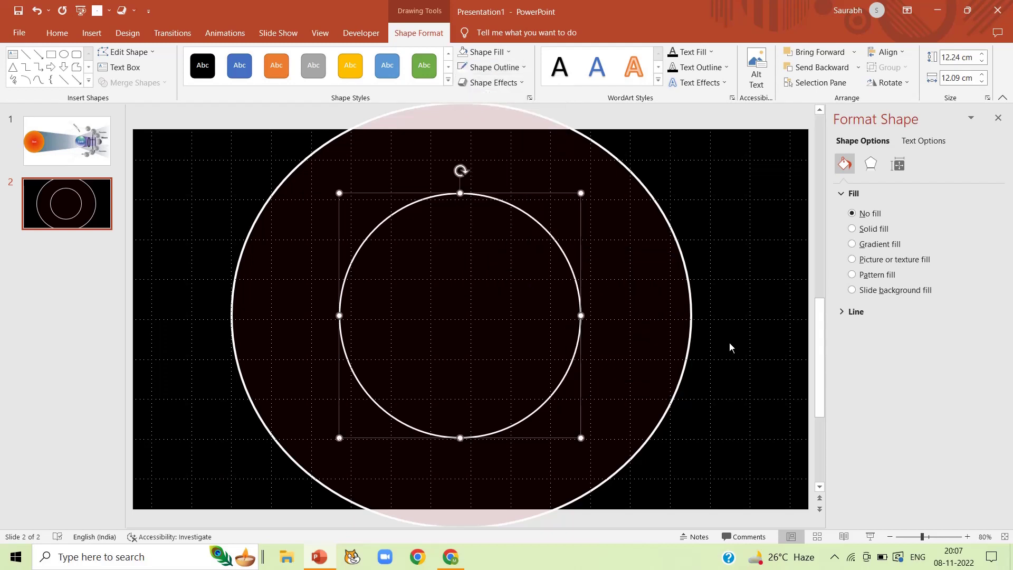
- Fill the inner circle solid dark red at about 75% transparency
{"action": "left_click", "coordinate": [876, 230]}
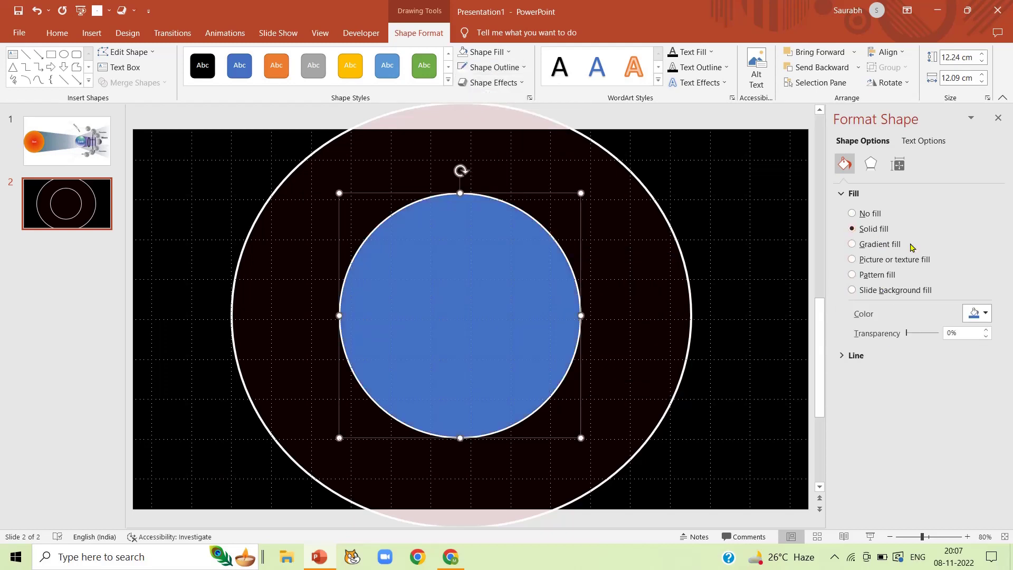
{"action": "left_click", "coordinate": [977, 314]}
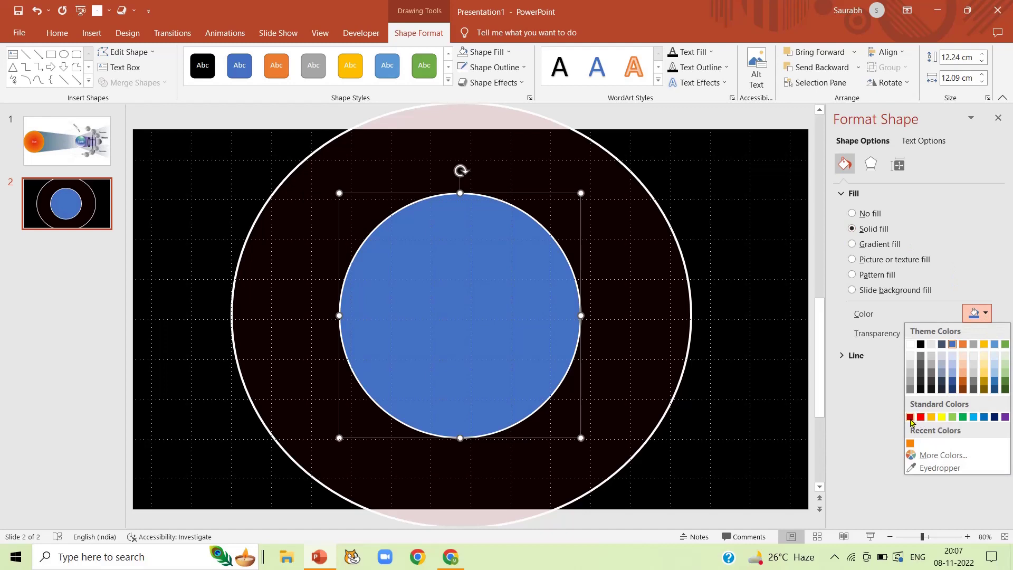
{"action": "left_click", "coordinate": [910, 417]}
{"action": "left_click", "coordinate": [984, 313]}
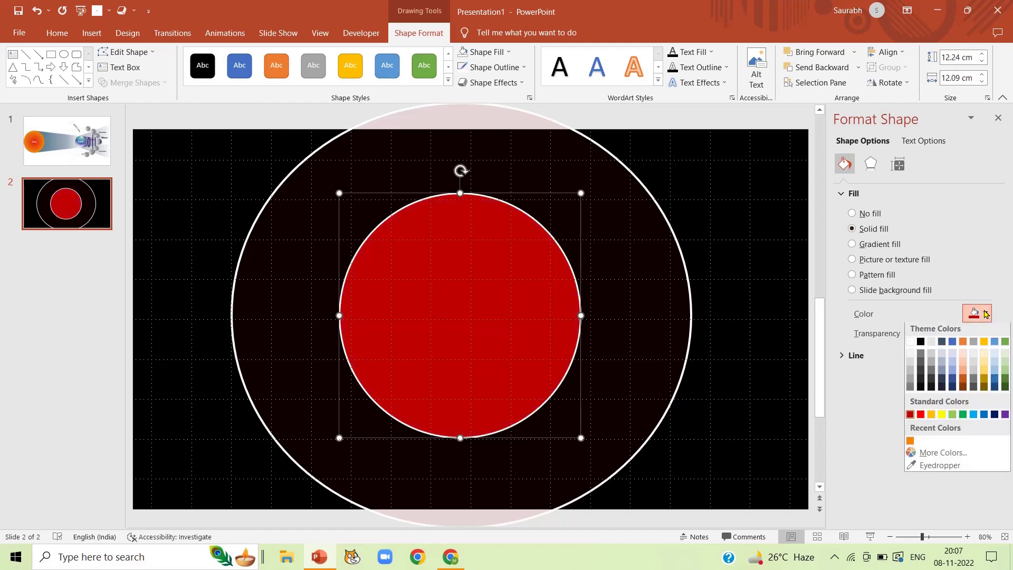
{"action": "left_click", "coordinate": [908, 417]}
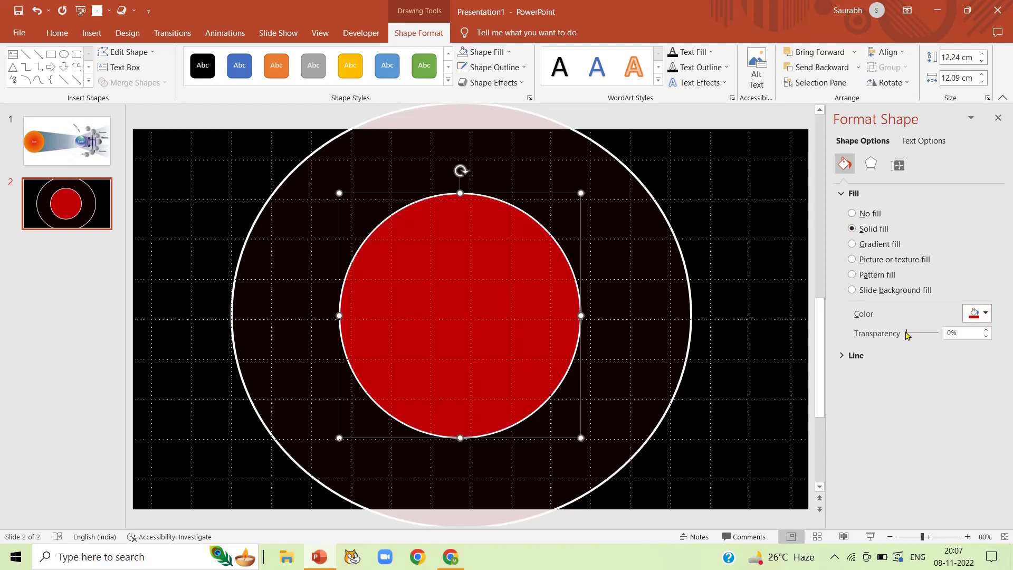
{"action": "left_click_drag", "start_coordinate": [906, 334], "coordinate": [934, 344]}
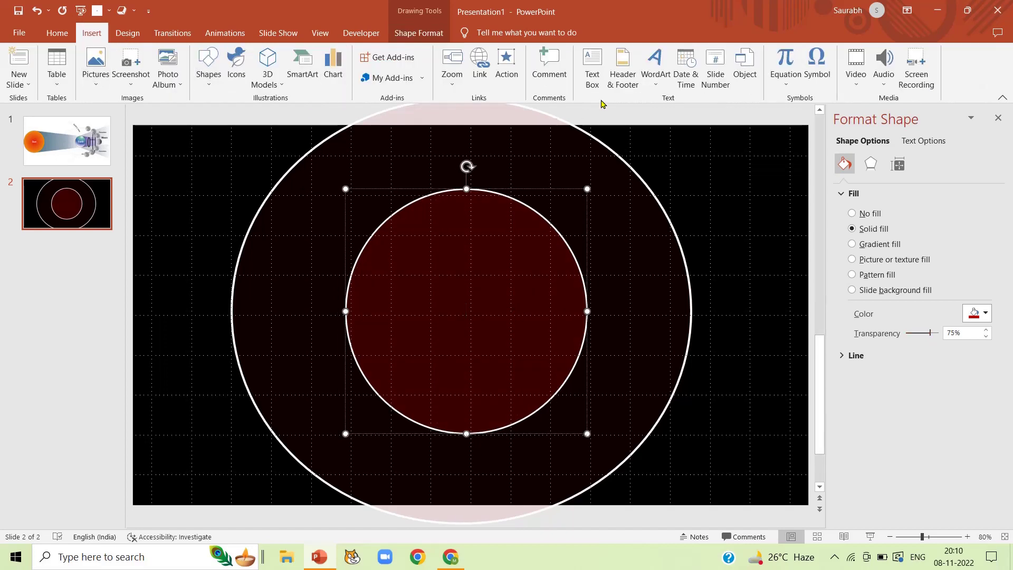
- Add a white 28 pt Penumbra text label near the bottom of the outer ring
{"action": "left_click", "coordinate": [596, 88]}
{"action": "left_click", "coordinate": [718, 209]}
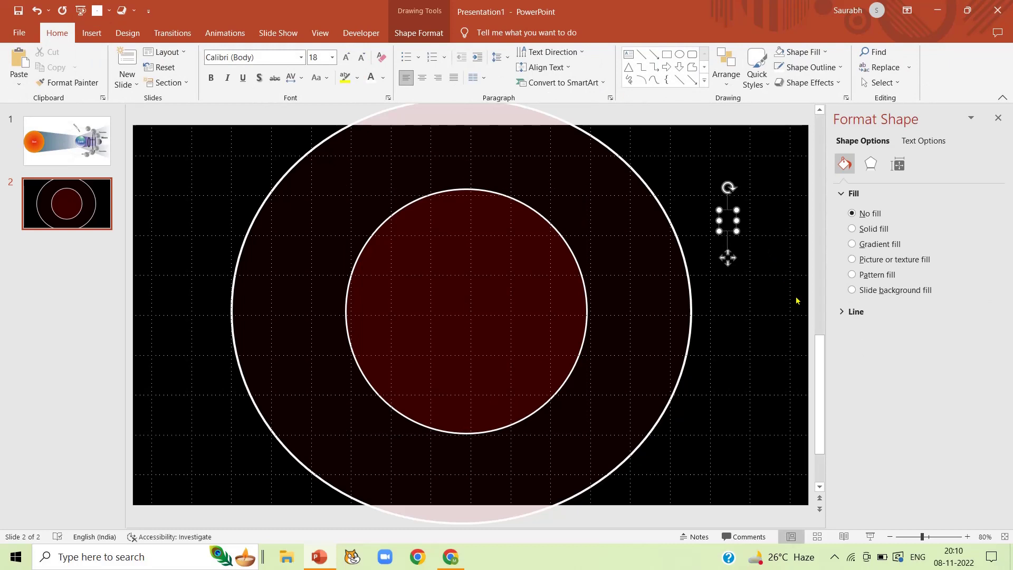
{"action": "type", "text": "Umbra"}
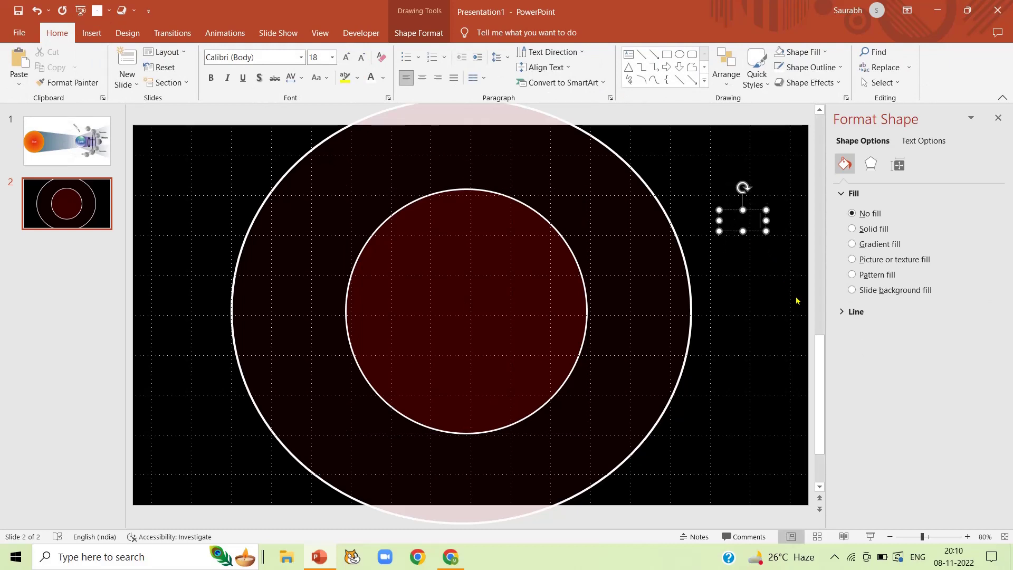
{"action": "type", "text": "ral"}
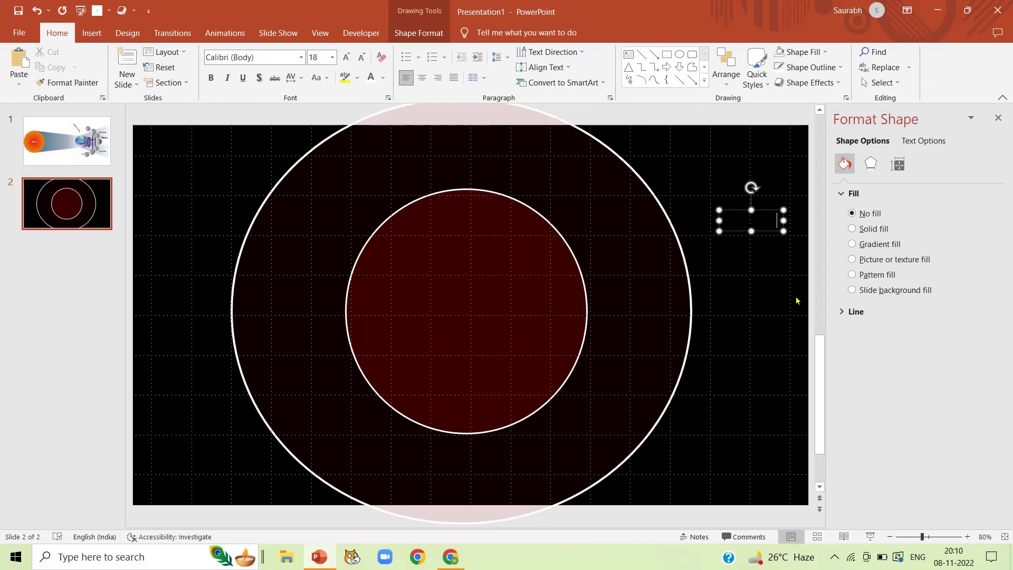
{"action": "key", "text": "shift+Left"}
{"action": "key", "text": "shift+Left"}
{"action": "key", "text": "shift+Left"}
{"action": "key", "text": "shift+Left"}
{"action": "key", "text": "shift+Left"}
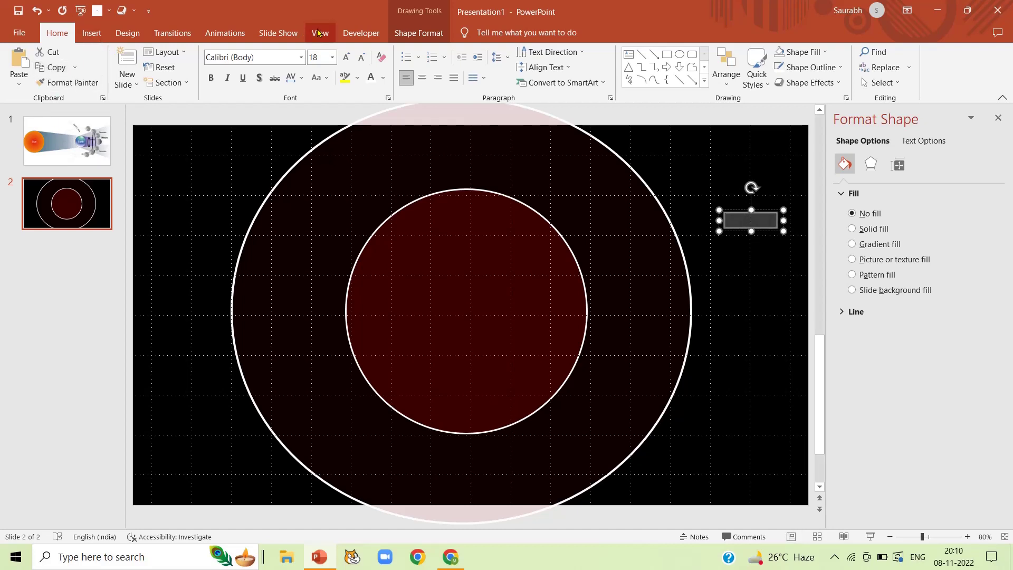
{"action": "left_click", "coordinate": [383, 78]}
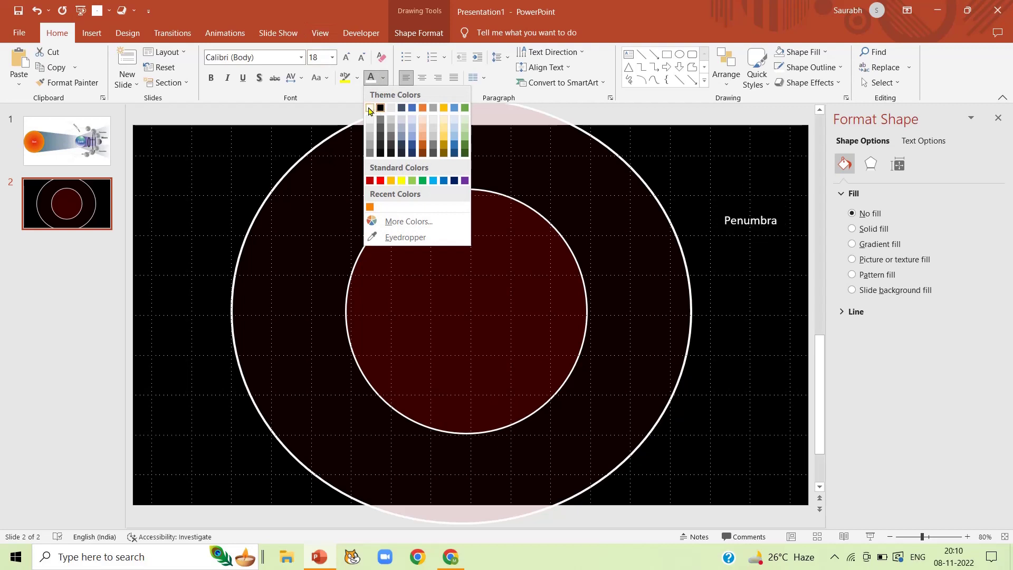
{"action": "left_click", "coordinate": [370, 108]}
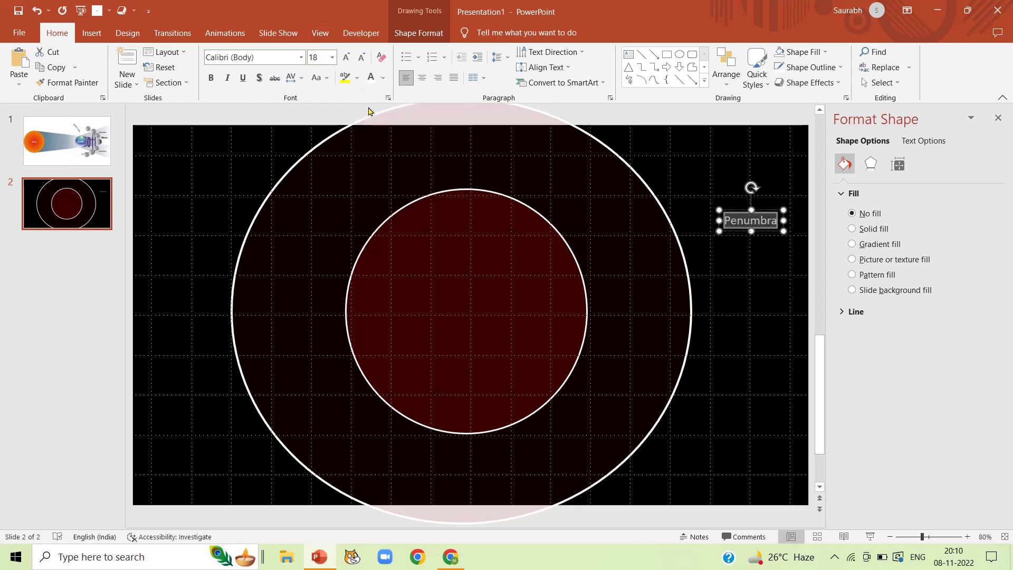
{"action": "left_click", "coordinate": [346, 57]}
{"action": "left_click", "coordinate": [347, 57]}
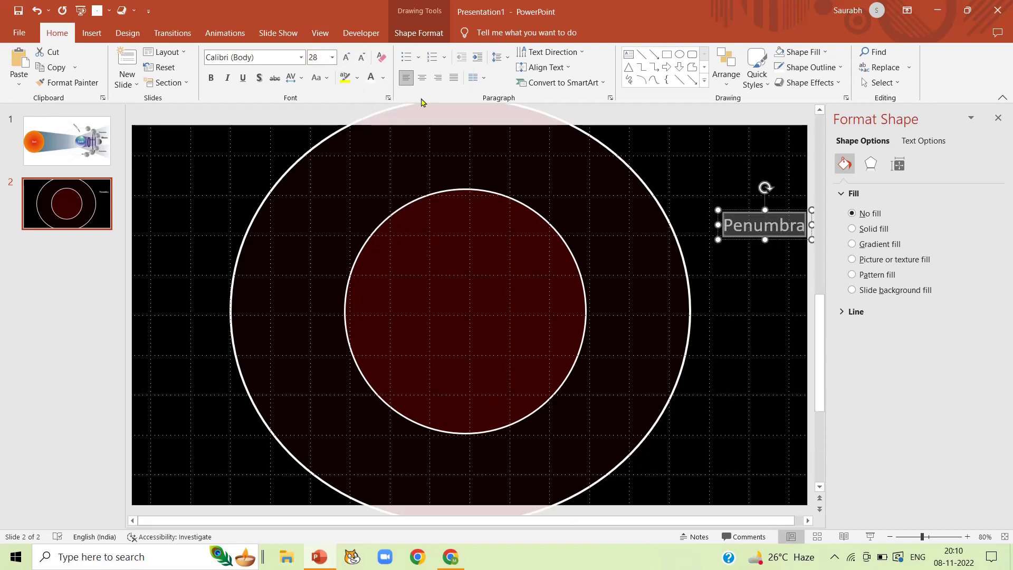
{"action": "left_click_drag", "start_coordinate": [733, 213], "coordinate": [427, 467]}
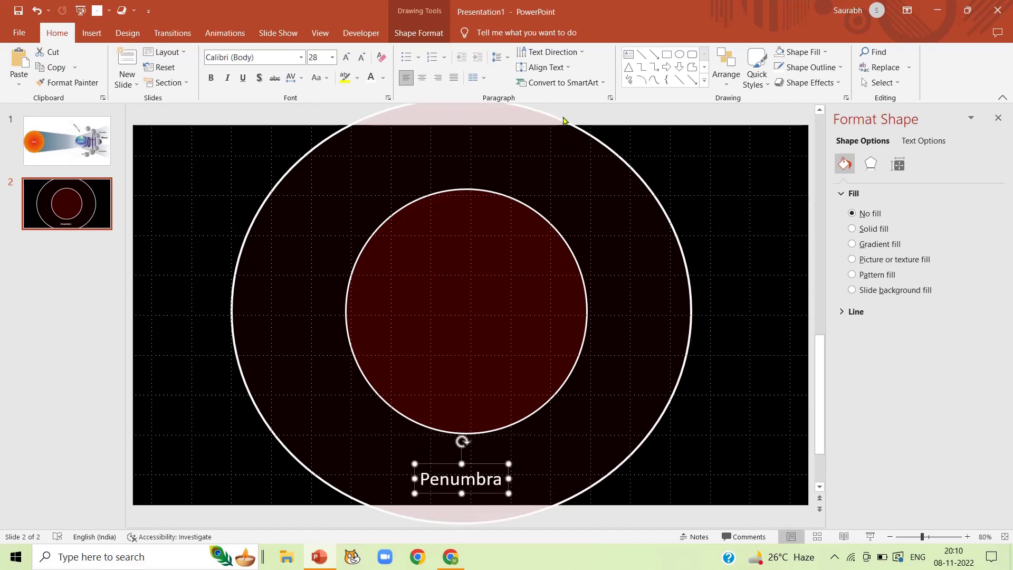
- Add a white 24 pt Umbra label at the bottom of the inner circle
{"action": "left_click", "coordinate": [91, 33]}
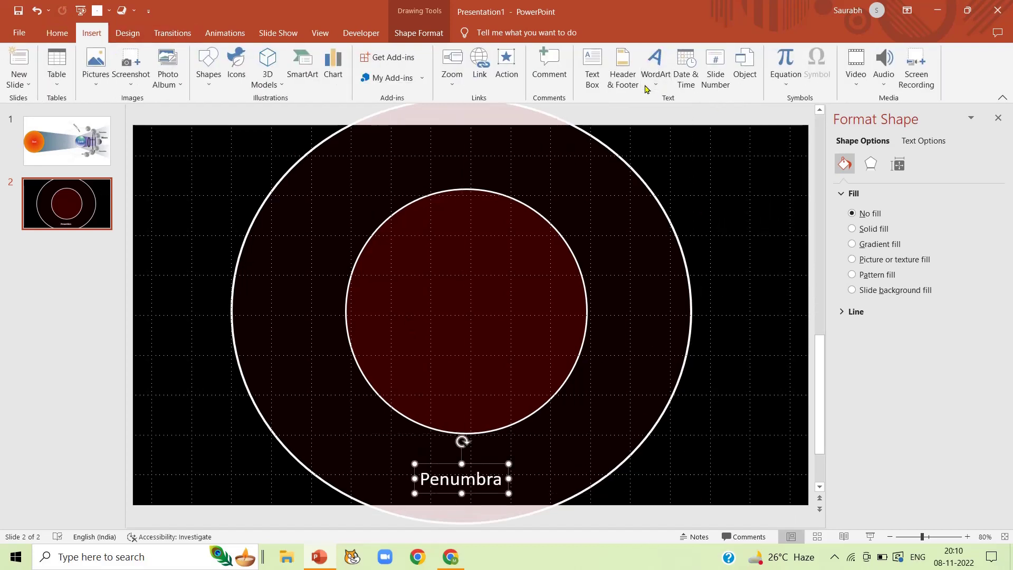
{"action": "left_click", "coordinate": [591, 85]}
{"action": "left_click", "coordinate": [744, 201]}
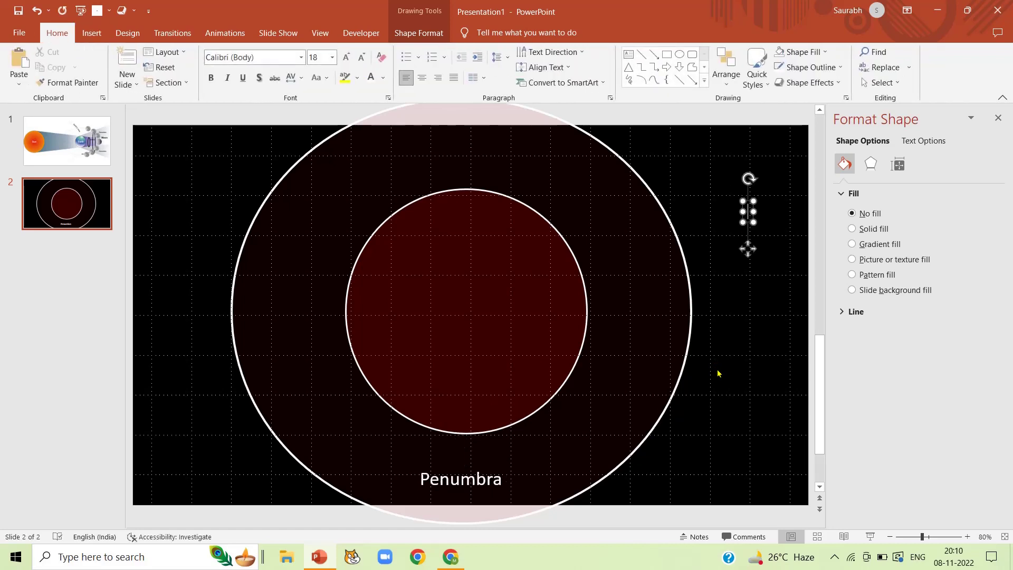
{"action": "type", "text": "U"}
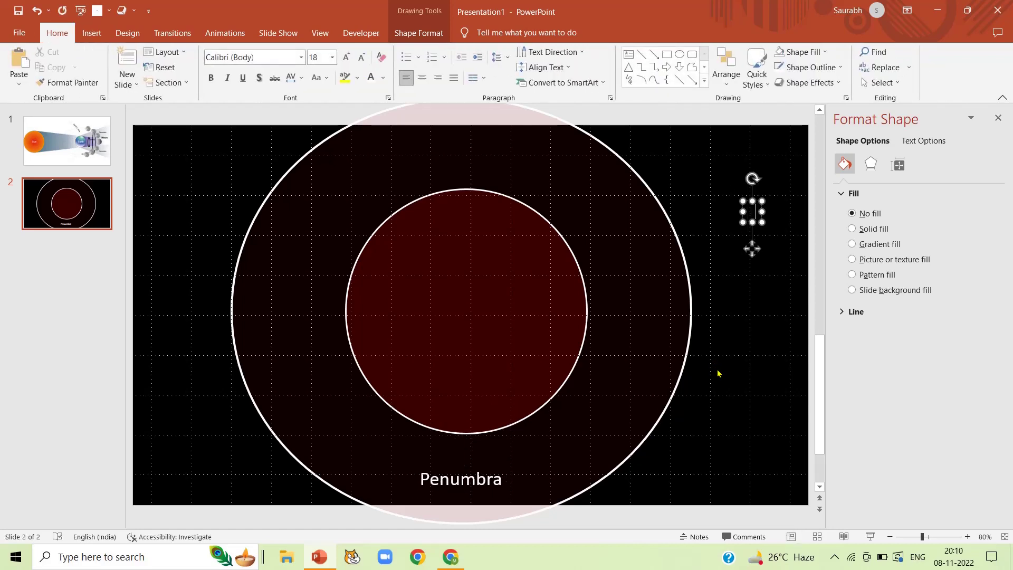
{"action": "type", "text": "m"}
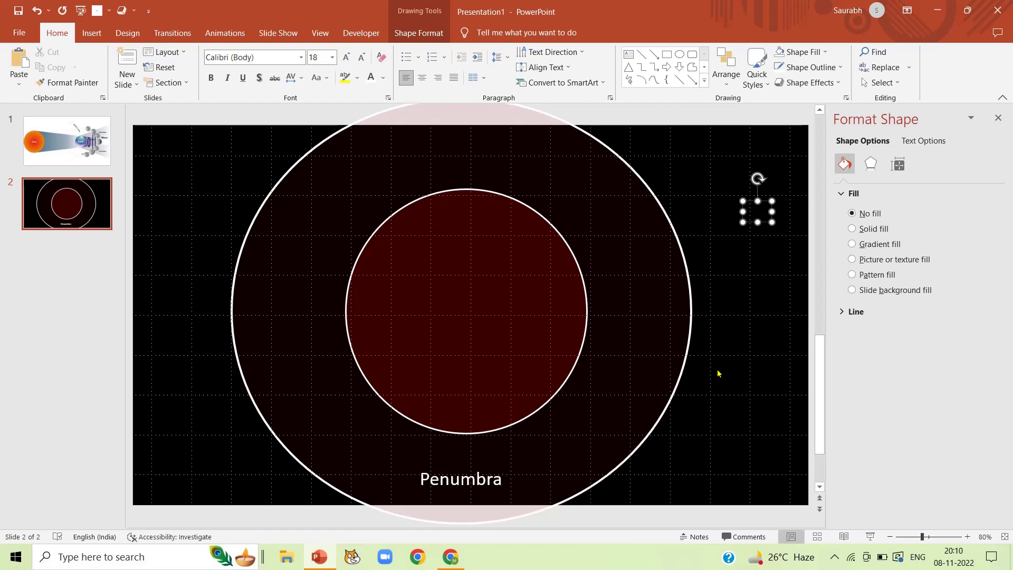
{"action": "type", "text": "bra"}
{"action": "key", "text": "shift+Left"}
{"action": "key", "text": "shift+Left"}
{"action": "key", "text": "shift+Left"}
{"action": "key", "text": "shift+Left"}
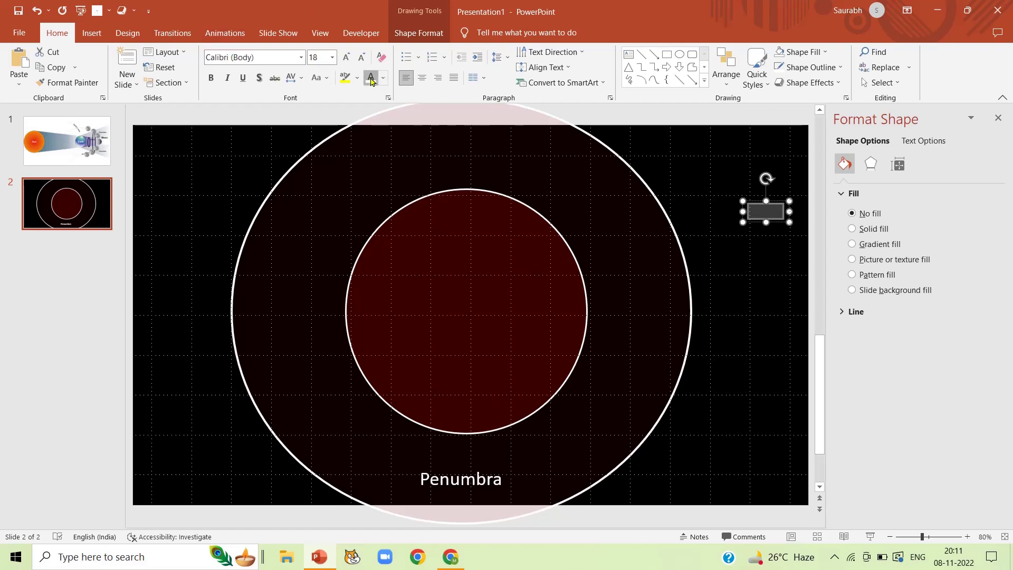
{"action": "left_click", "coordinate": [347, 58]}
{"action": "left_click", "coordinate": [347, 58]}
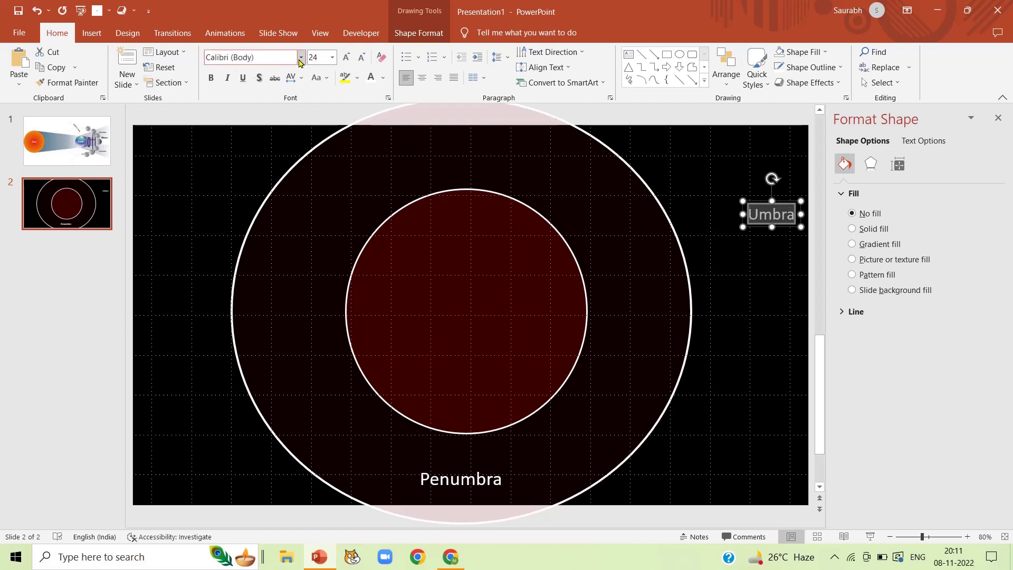
{"action": "left_click_drag", "start_coordinate": [783, 200], "coordinate": [474, 385]}
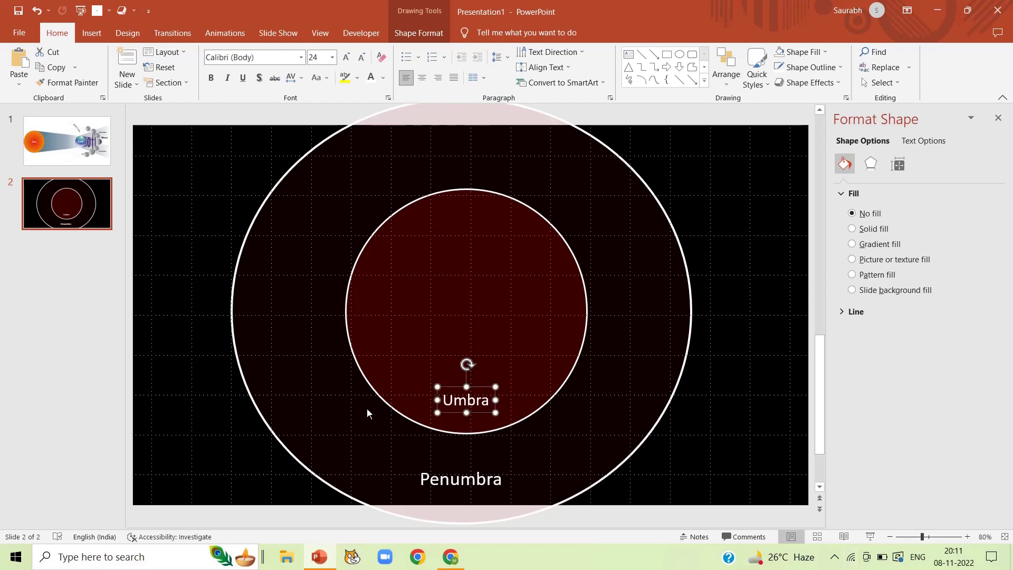
- Insert the moon picture from the device onto slide 2
{"action": "left_click", "coordinate": [106, 117]}
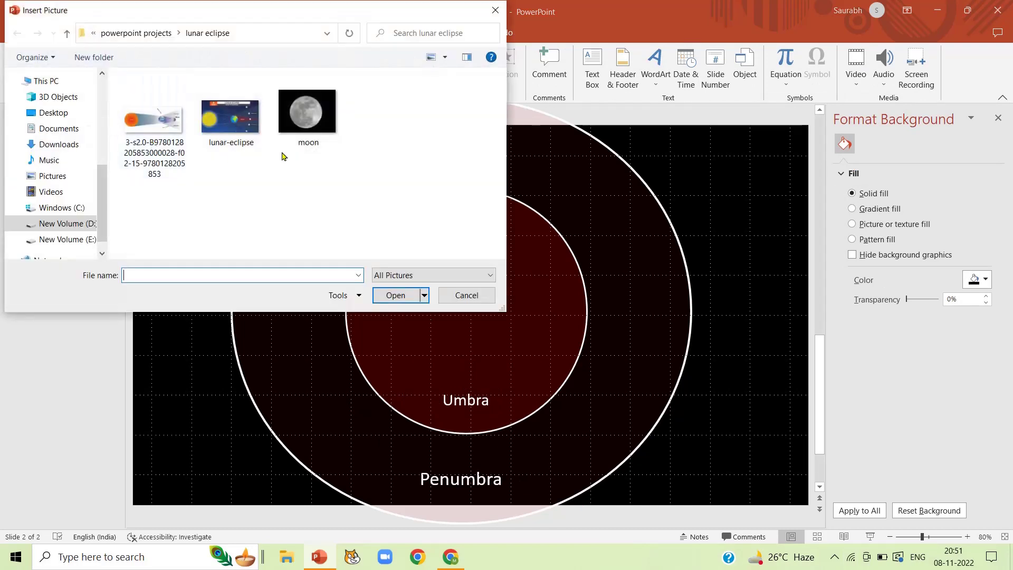
{"action": "left_click", "coordinate": [317, 118]}
{"action": "left_click", "coordinate": [396, 298]}
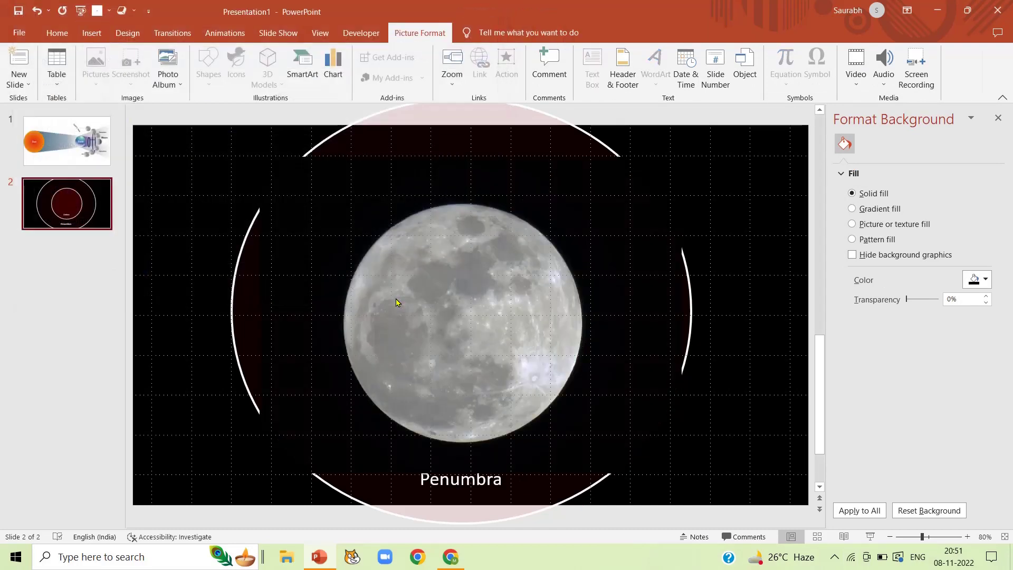
{"action": "mouse_move", "coordinate": [499, 285]}
{"action": "left_mouse_down"}
{"action": "mouse_move", "coordinate": [421, 264]}
{"action": "mouse_move", "coordinate": [398, 316]}
{"action": "left_mouse_up"}
- Remove the moon's background and shrink it to a small size at the lower right
{"action": "left_click", "coordinate": [28, 69]}
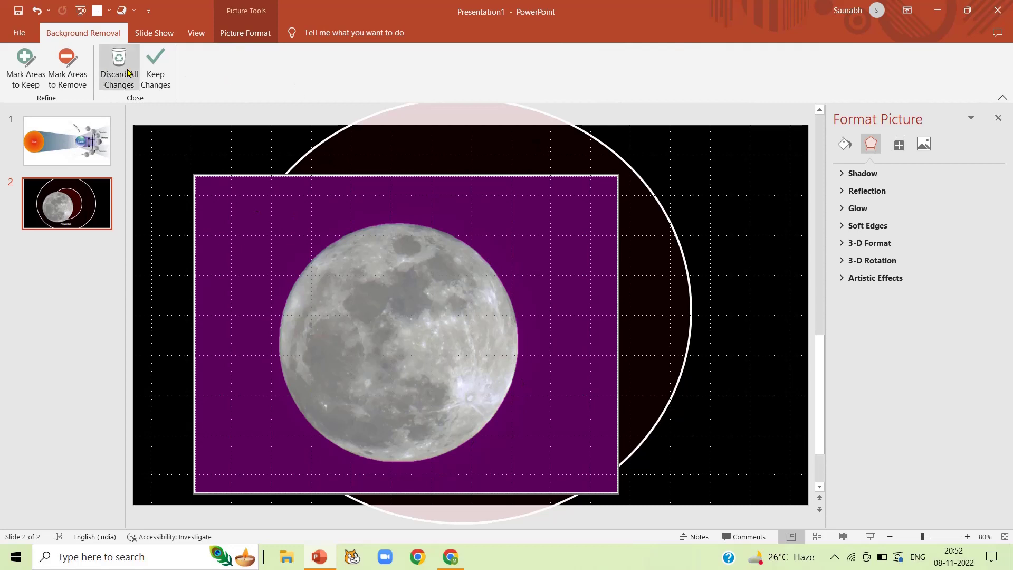
{"action": "left_click", "coordinate": [157, 66]}
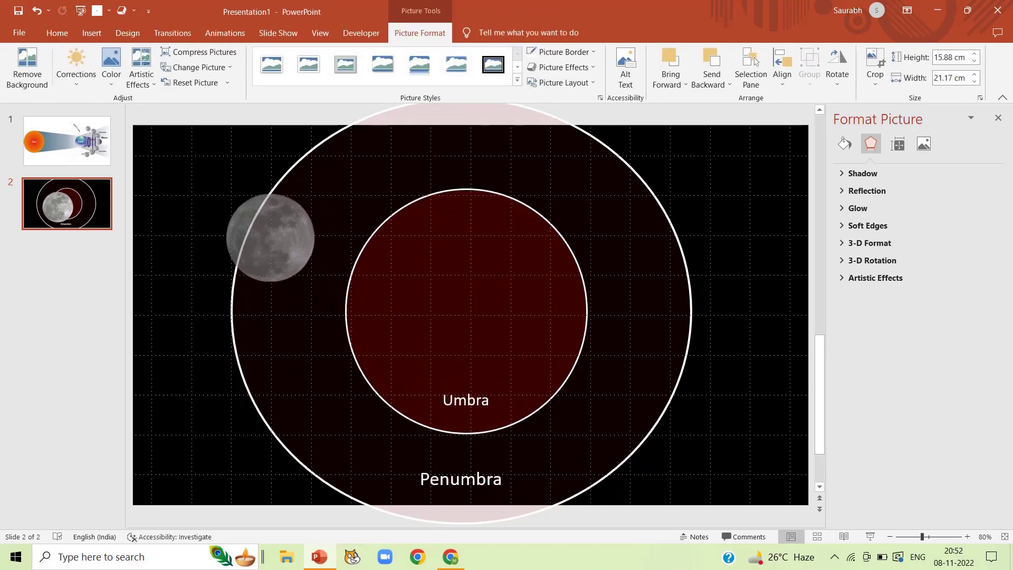
{"action": "mouse_move", "coordinate": [617, 492]}
{"action": "left_mouse_down"}
{"action": "mouse_move", "coordinate": [314, 265]}
{"action": "mouse_move", "coordinate": [240, 251]}
{"action": "mouse_move", "coordinate": [414, 347]}
{"action": "mouse_move", "coordinate": [745, 455]}
{"action": "left_mouse_up"}
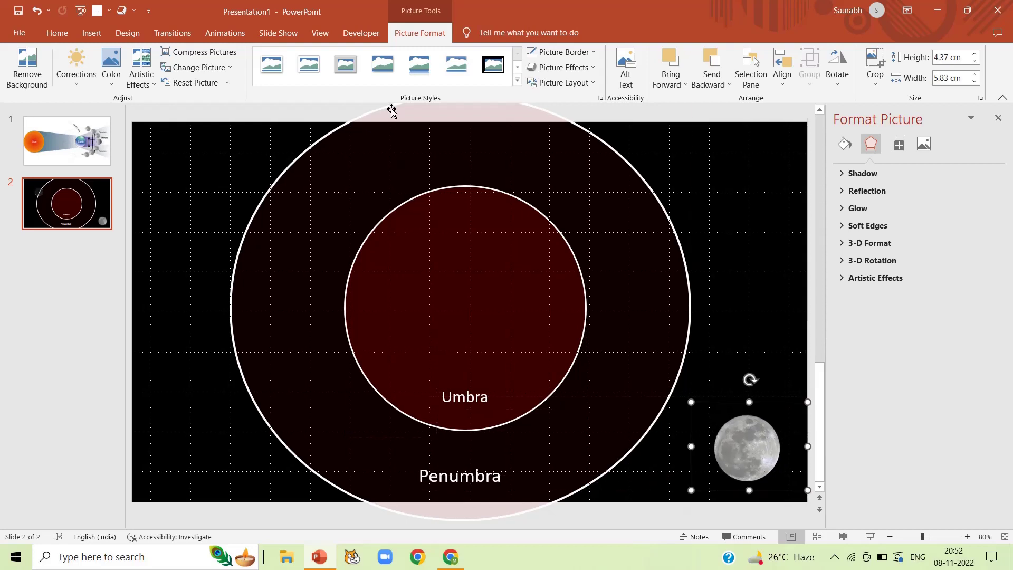
- Give the moon a Lines motion path to the top-left corner lasting 40.25 seconds
{"action": "left_click", "coordinate": [214, 36]}
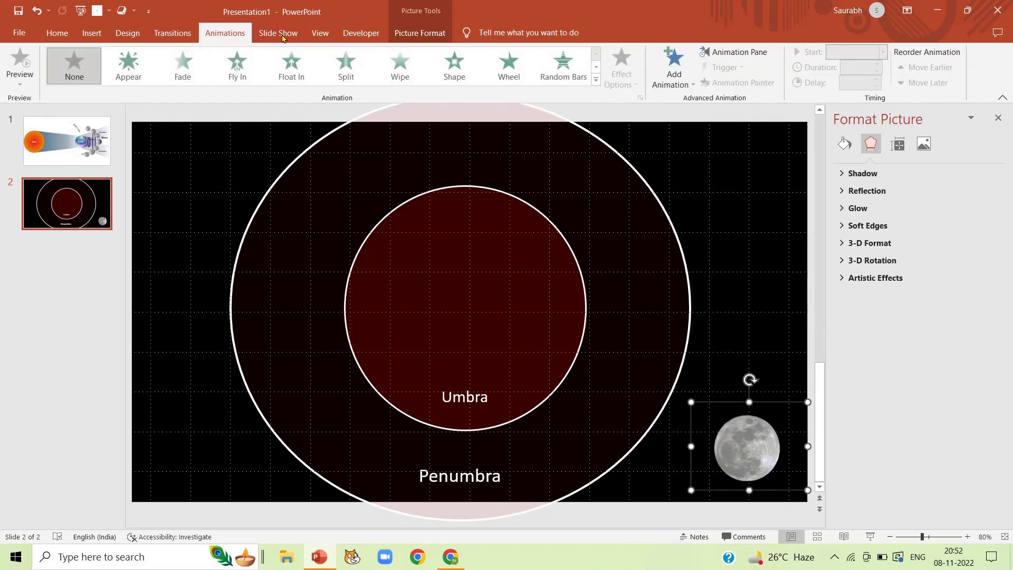
{"action": "left_click", "coordinate": [673, 67]}
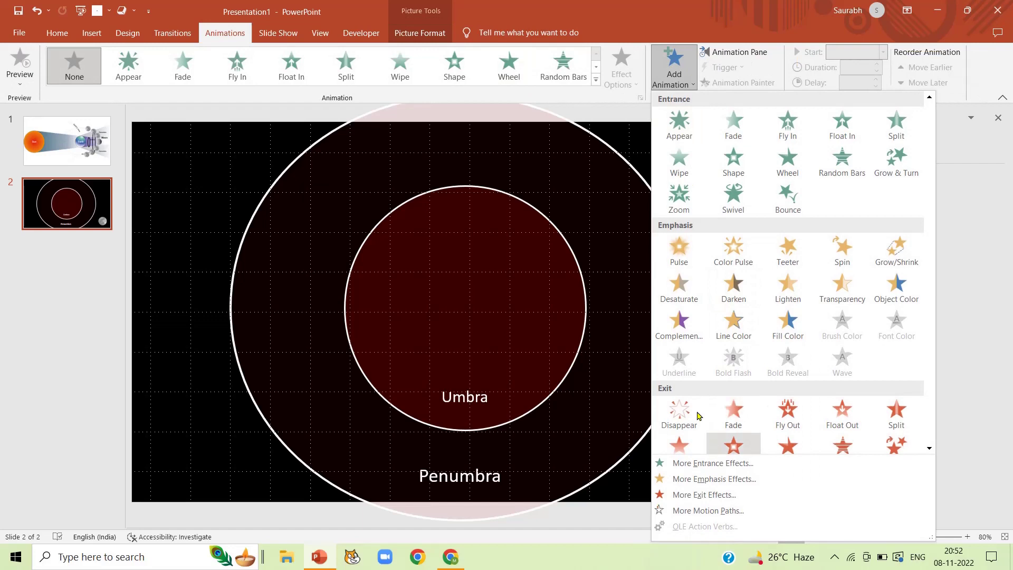
{"action": "scroll", "coordinate": [694, 406], "scroll_direction": "down", "scroll_amount": 3}
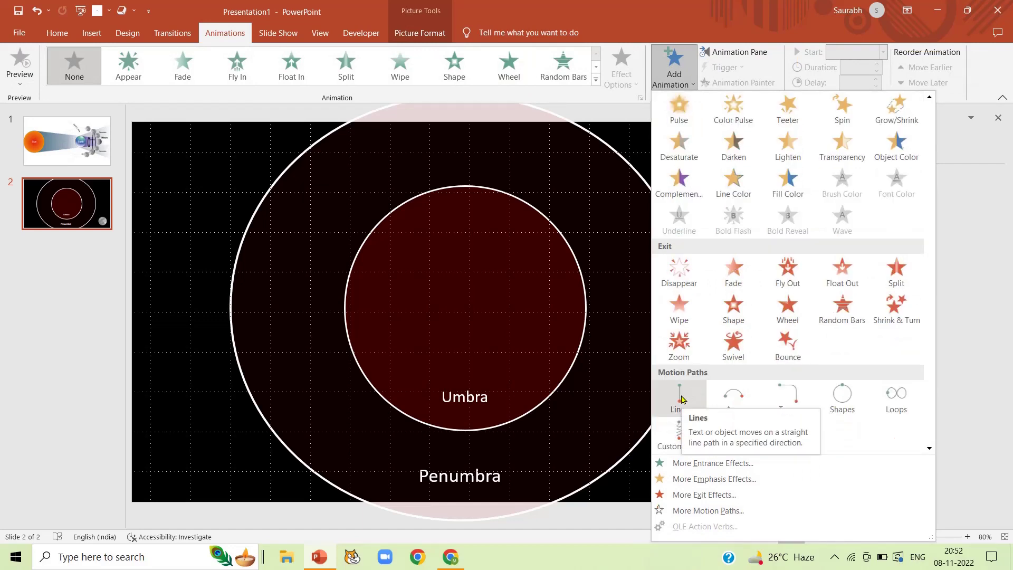
{"action": "left_click", "coordinate": [679, 397]}
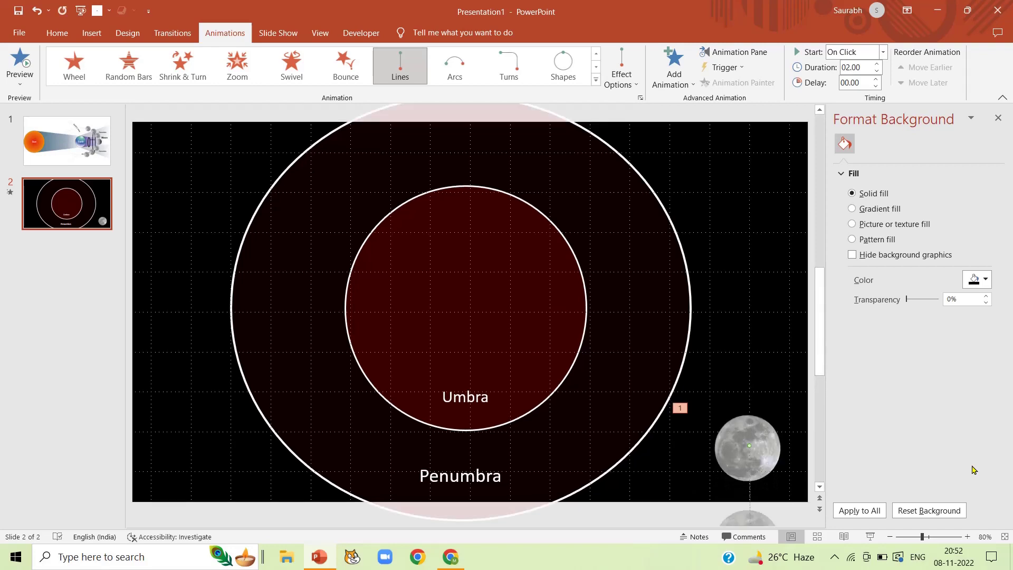
{"action": "left_click_drag", "start_coordinate": [821, 367], "coordinate": [821, 454]}
{"action": "mouse_move", "coordinate": [748, 502]}
{"action": "left_mouse_down"}
{"action": "mouse_move", "coordinate": [221, 150]}
{"action": "mouse_move", "coordinate": [129, 119]}
{"action": "left_mouse_up"}
{"action": "left_click", "coordinate": [876, 70]}
{"action": "type", "text": "40.25"}
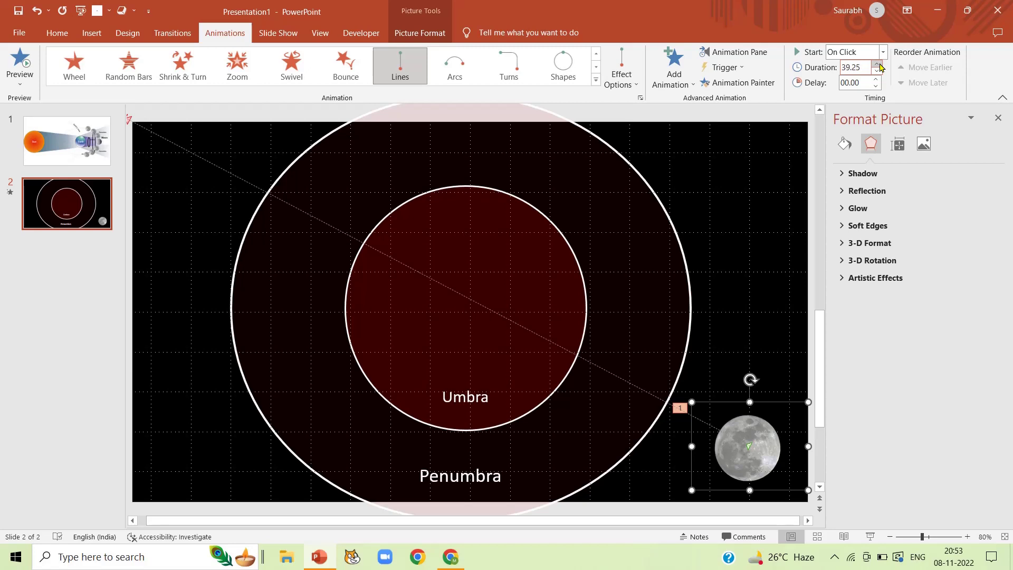
- Set the moon motion path's smooth start and smooth end to 0 seconds
{"action": "left_click", "coordinate": [998, 119]}
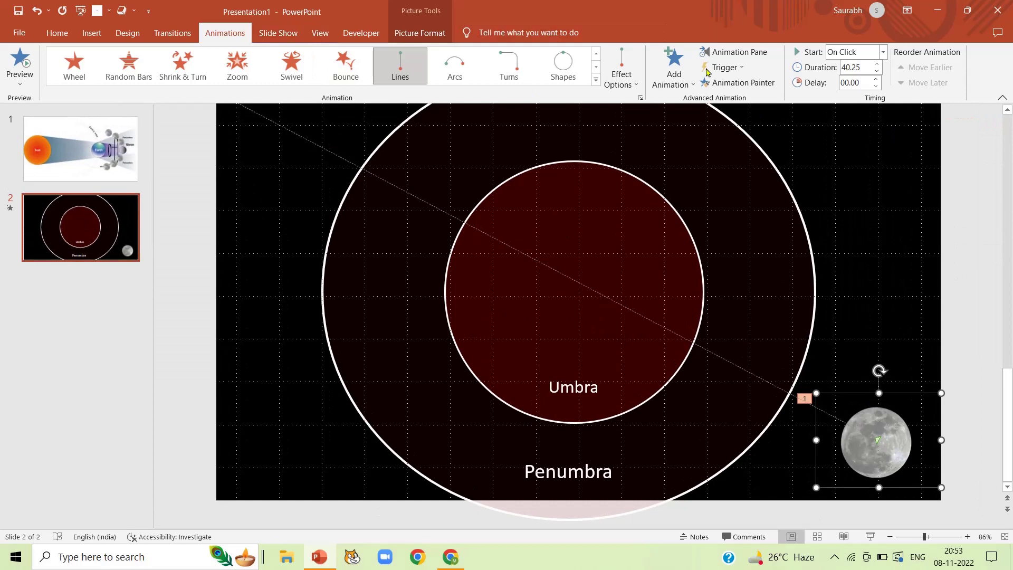
{"action": "left_click", "coordinate": [712, 53]}
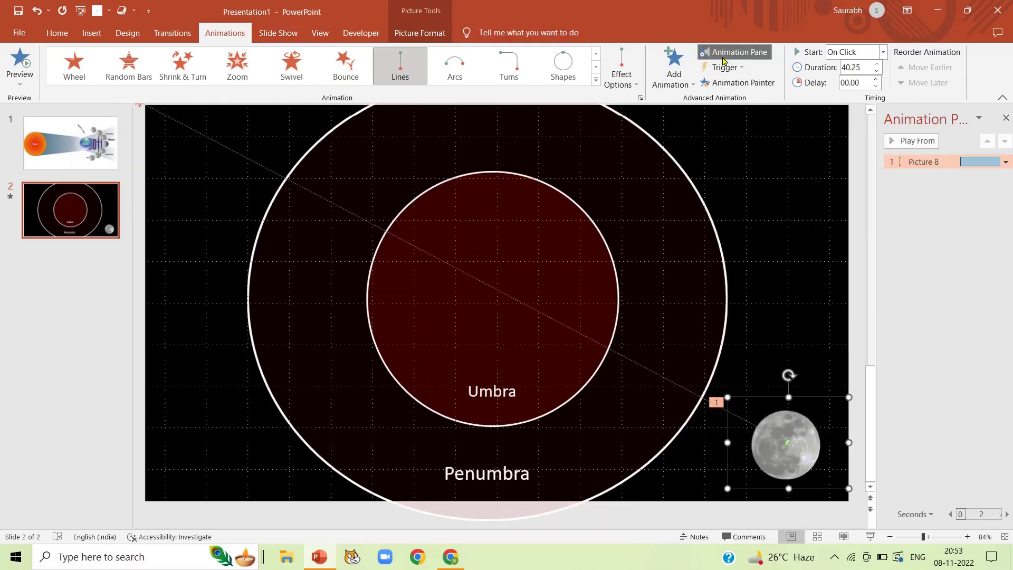
{"action": "left_click", "coordinate": [998, 162]}
{"action": "left_click", "coordinate": [958, 224]}
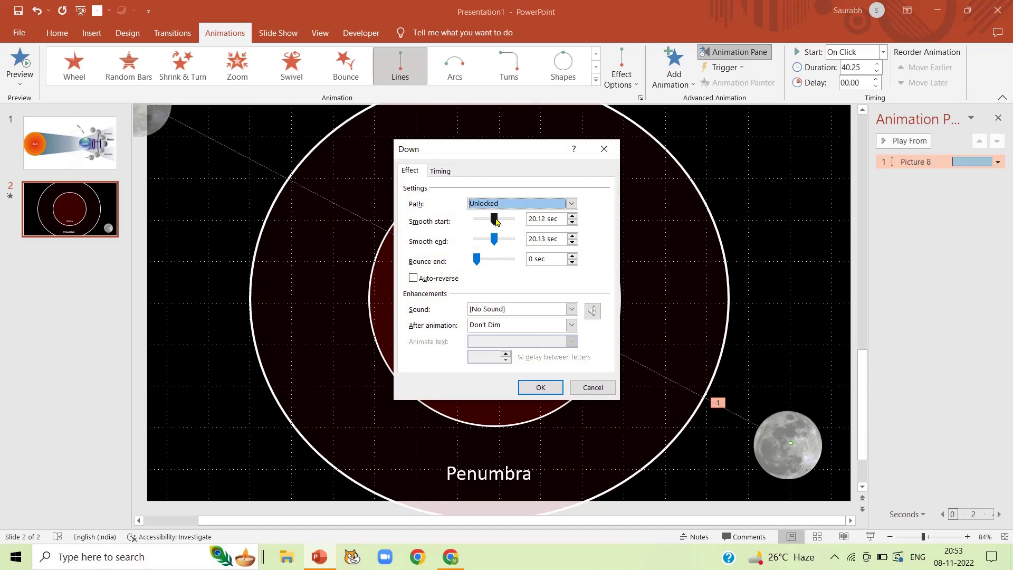
{"action": "mouse_move", "coordinate": [495, 219]}
{"action": "left_mouse_down"}
{"action": "mouse_move", "coordinate": [446, 223]}
{"action": "mouse_move", "coordinate": [453, 242]}
{"action": "left_mouse_up"}
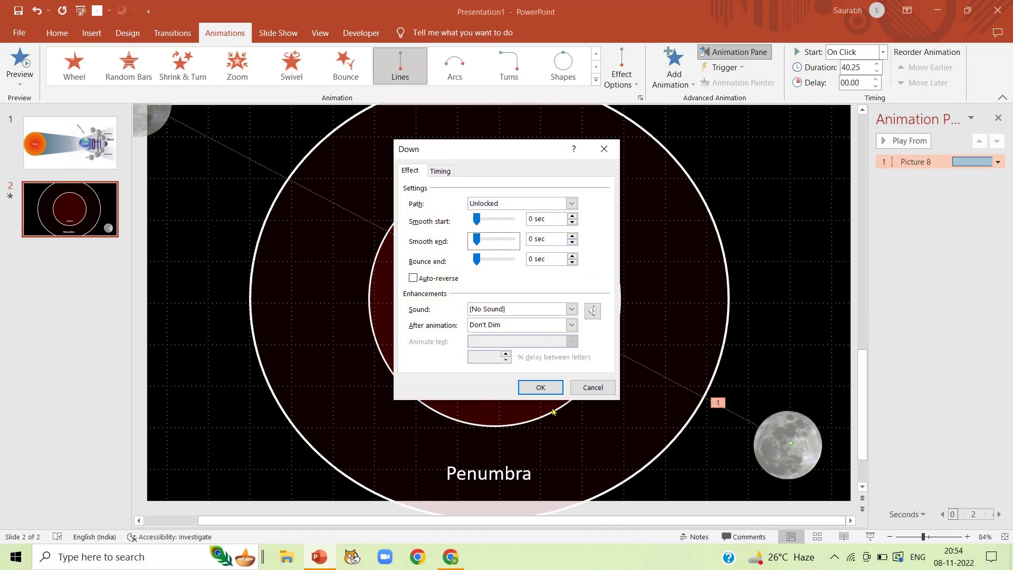
{"action": "left_click", "coordinate": [541, 388]}
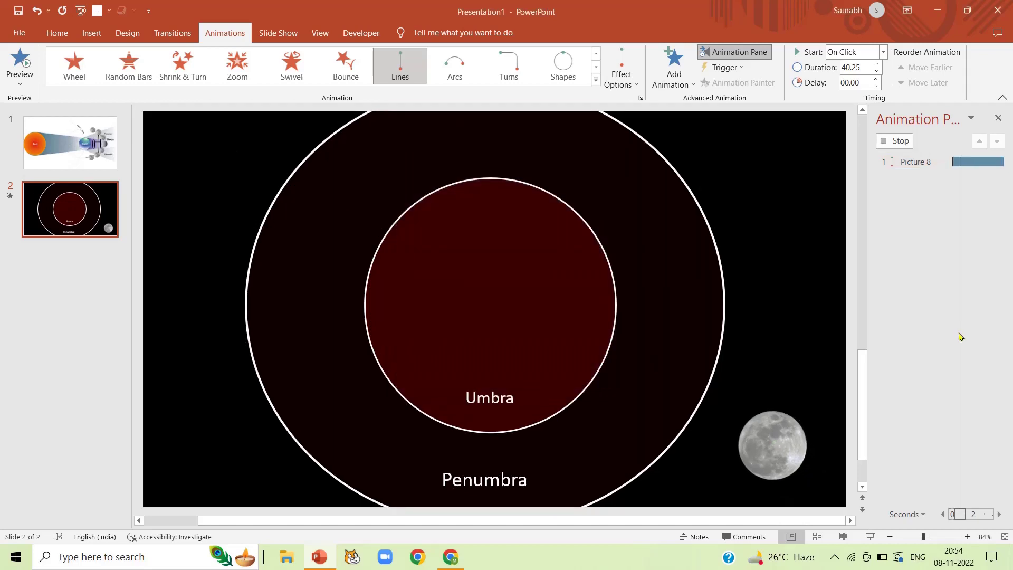